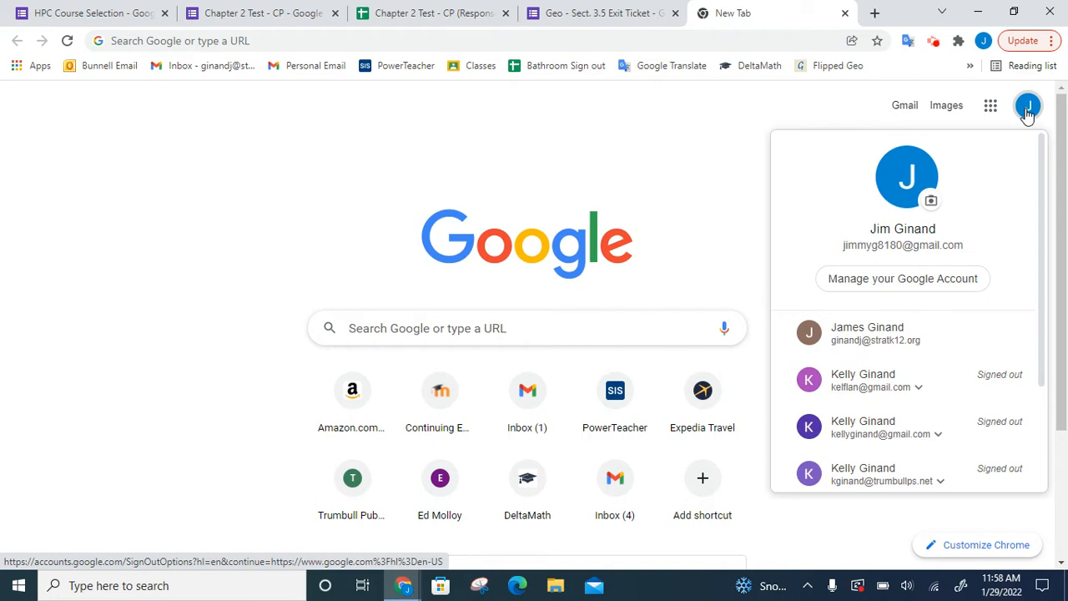
# - Move the Forms shortcut to the first position in the Google apps list
pyautogui.click(1029, 113)
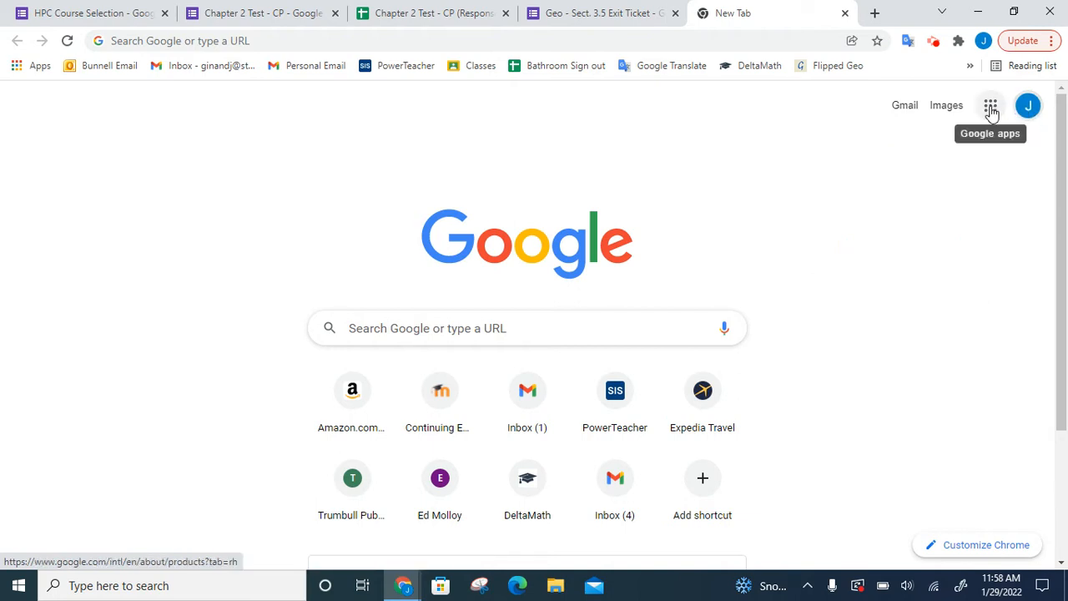
pyautogui.click(992, 114)
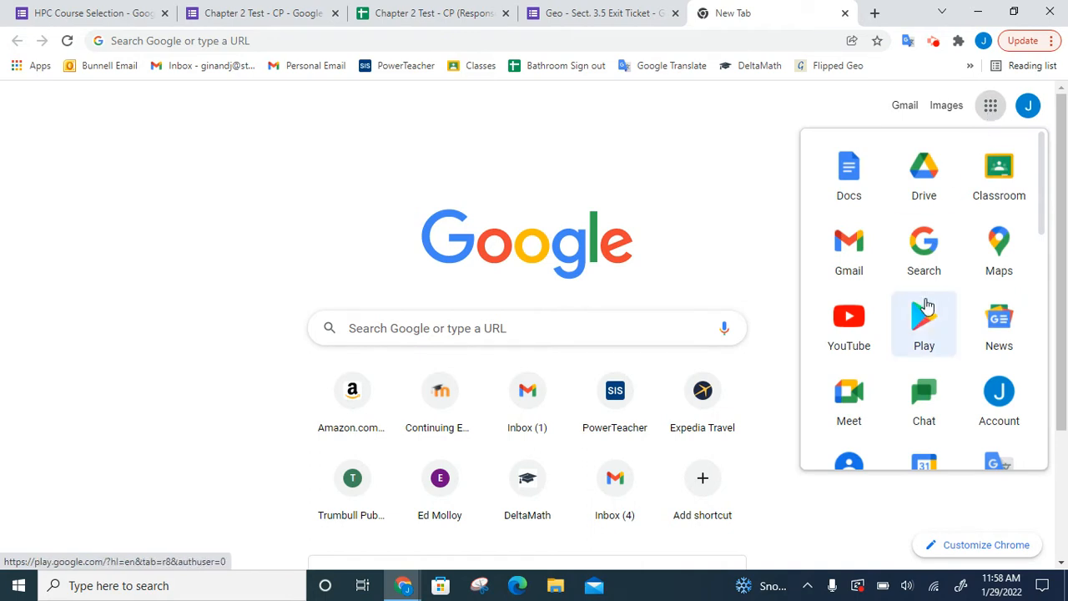
pyautogui.scroll(-3, 925, 307)
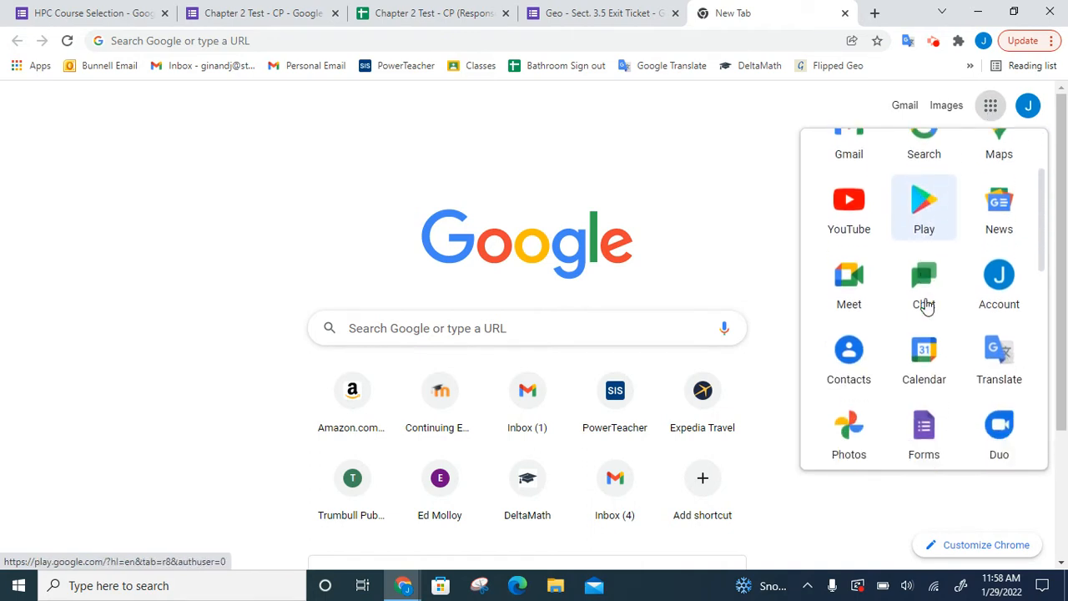
pyautogui.scroll(-2, 920, 366)
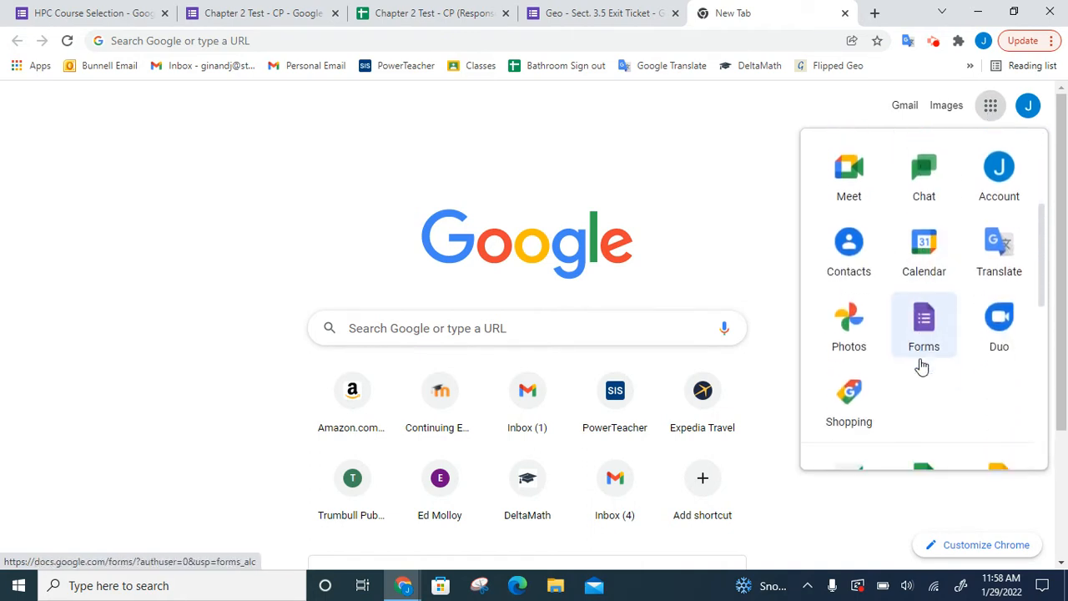
pyautogui.scroll(-3, 921, 365)
pyautogui.scroll(3, 922, 364)
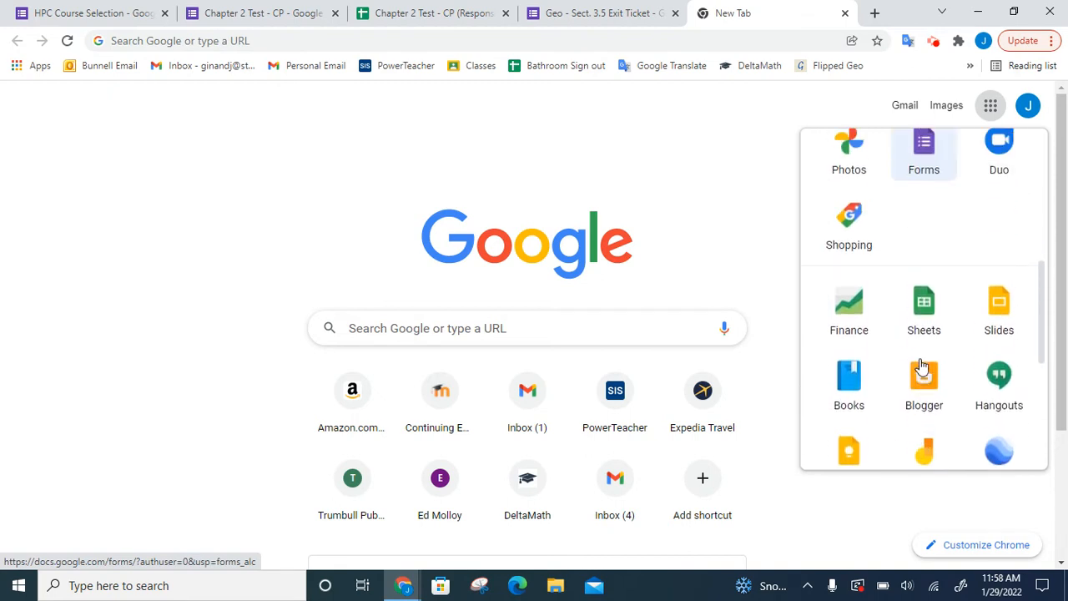
pyautogui.scroll(3, 921, 366)
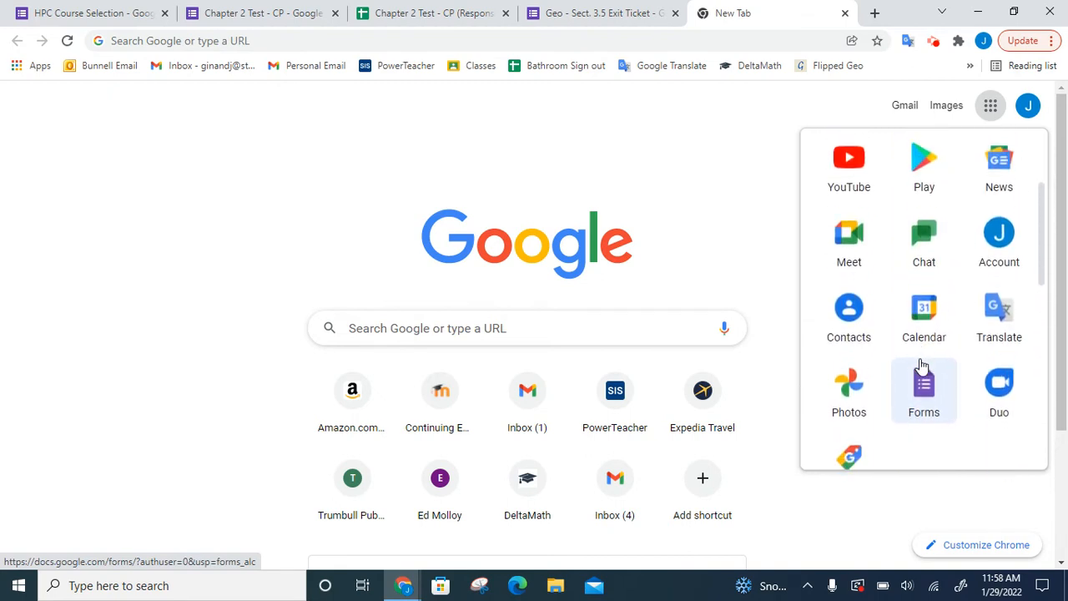
pyautogui.moveTo(922, 388); pyautogui.dragTo(851, 171)
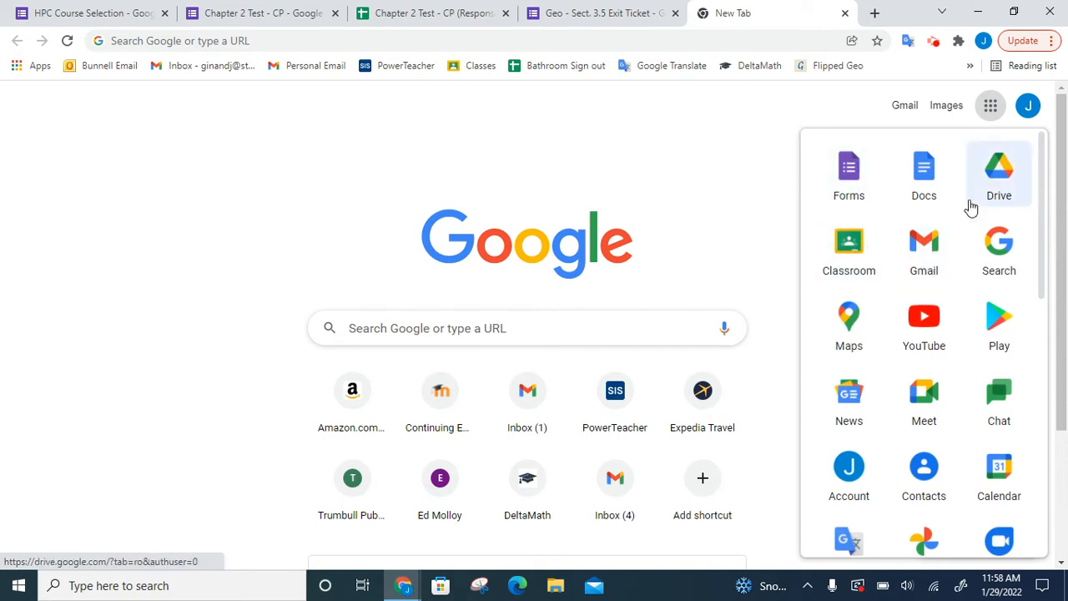
# - Create a blank form in Google Forms and name it "Practice"
pyautogui.click(851, 175)
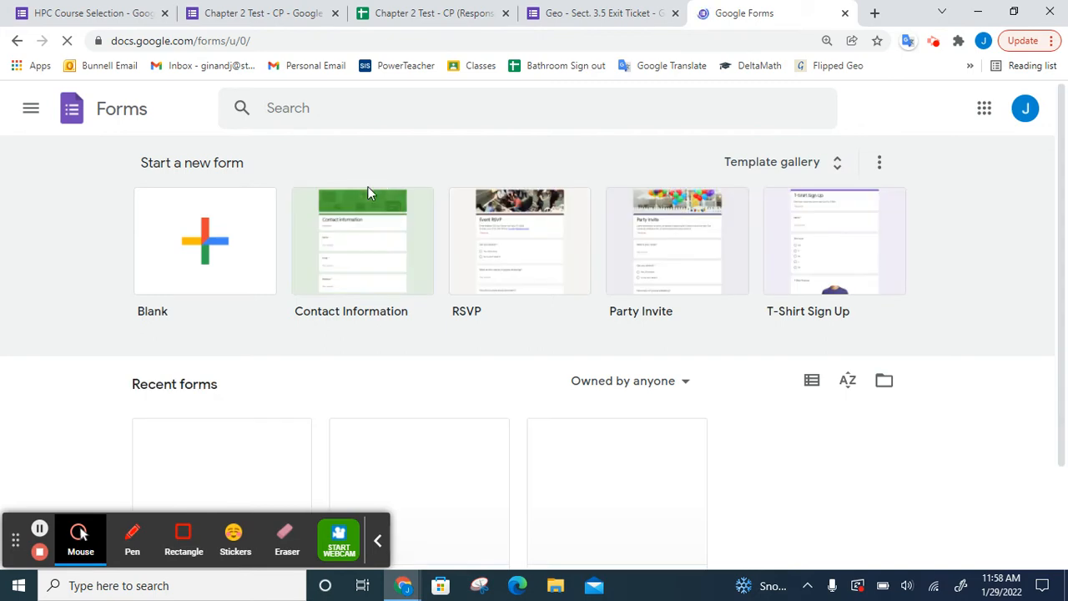
pyautogui.click(220, 245)
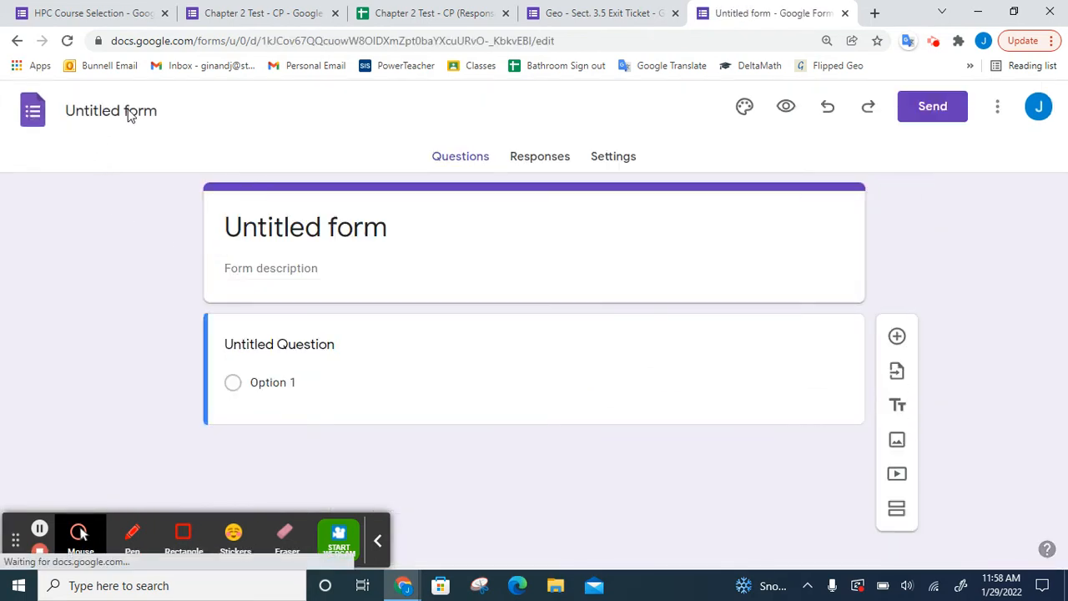
pyautogui.click(155, 111)
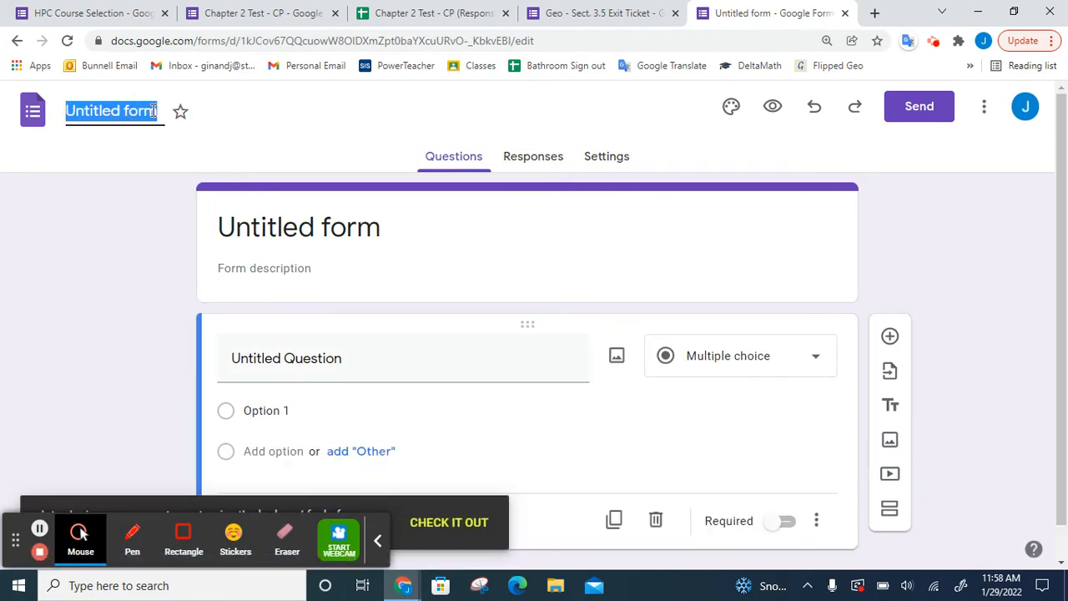
pyautogui.write('Practice')
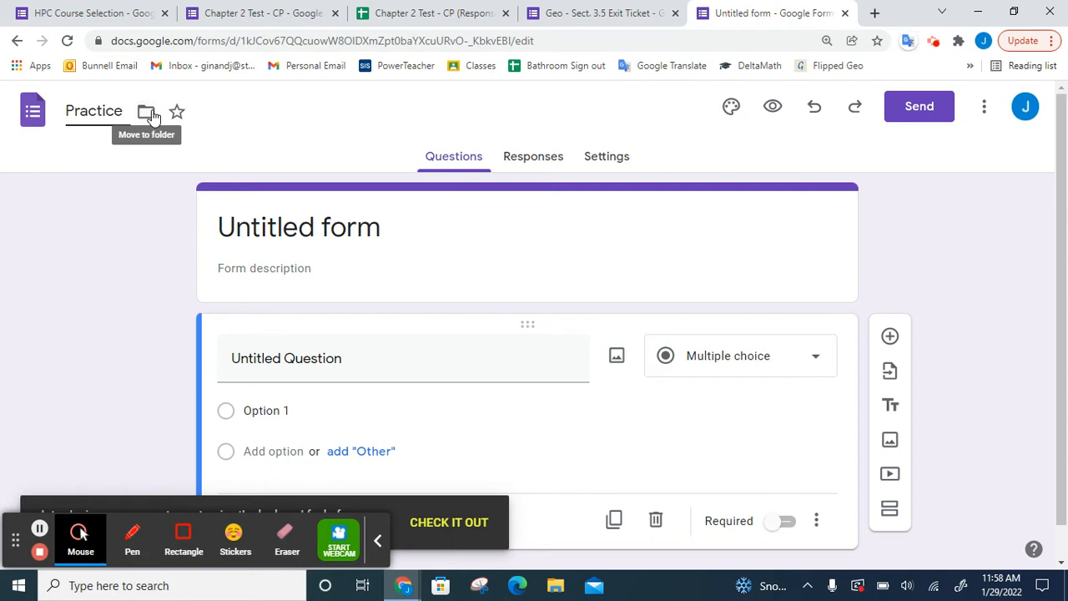
pyautogui.click(405, 261)
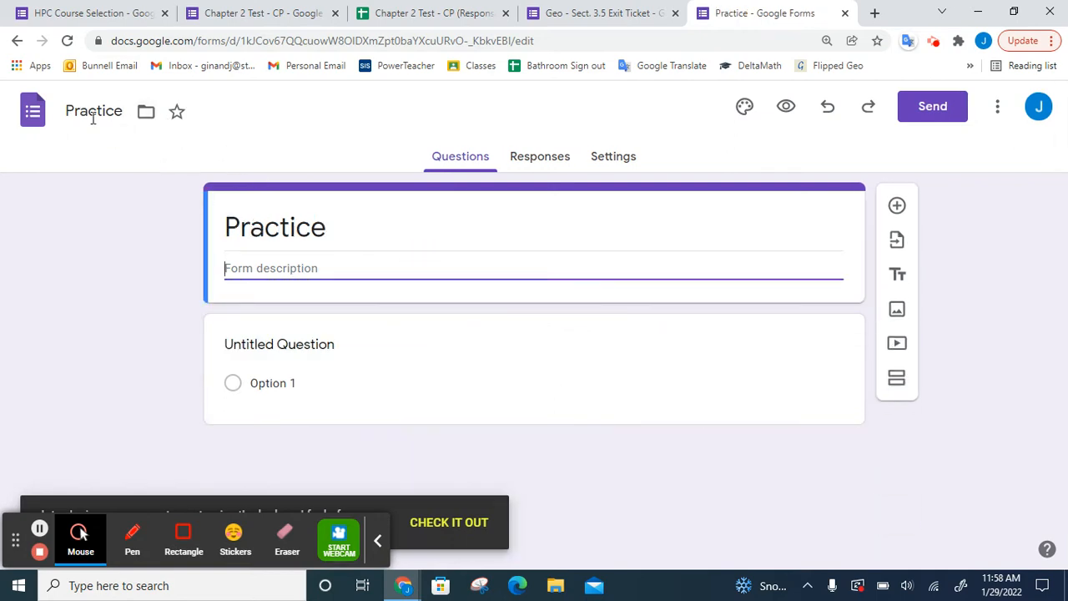
pyautogui.click(276, 234)
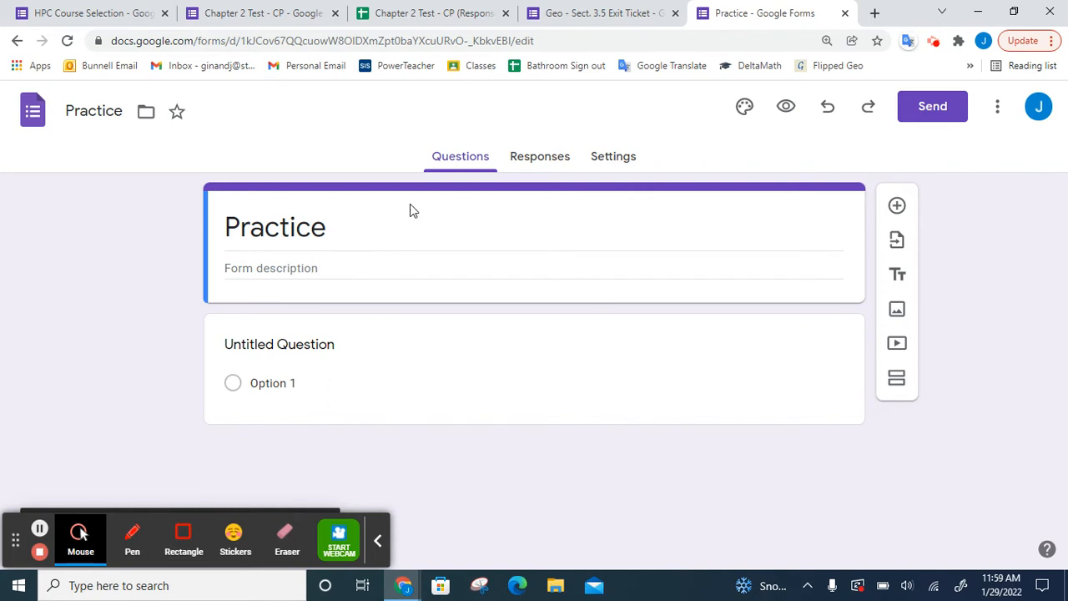
# - Title the form's first question "Last Name, First Name"
pyautogui.click(347, 346)
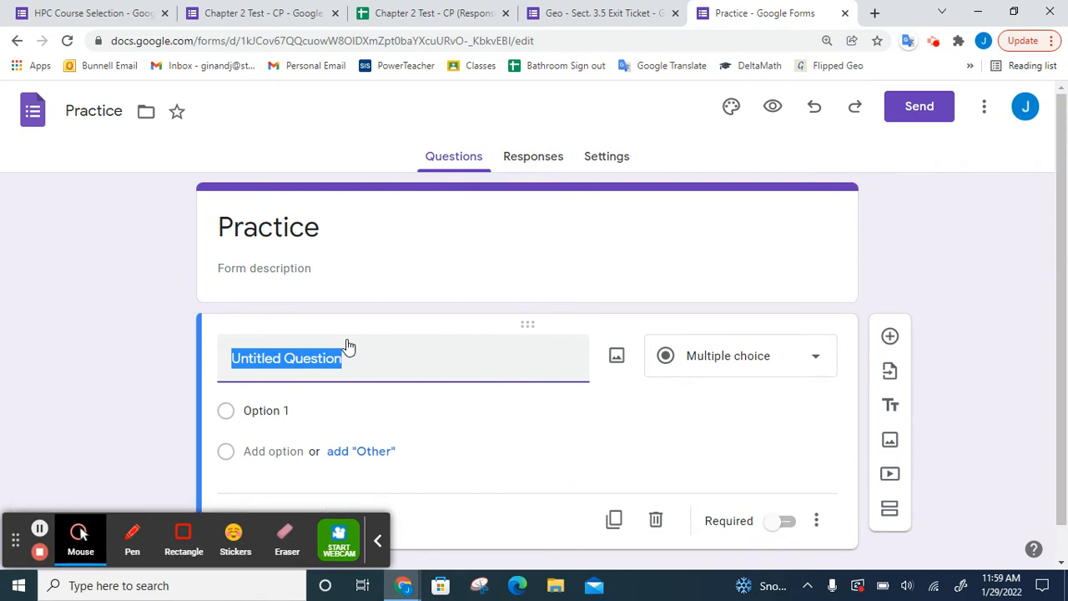
pyautogui.write('L')
pyautogui.press('BackSpace')
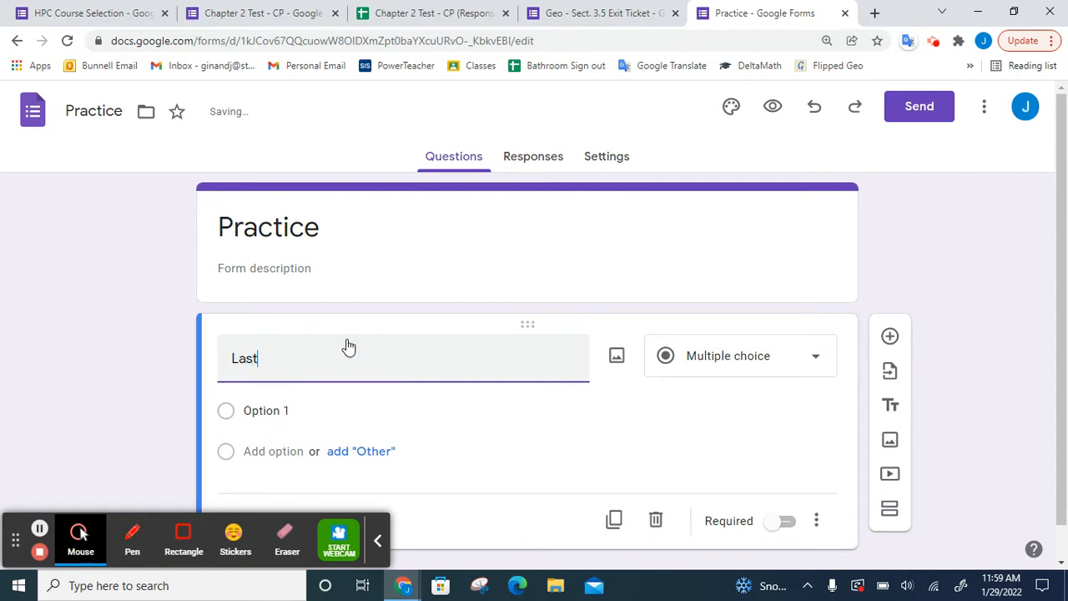
pyautogui.write('ast Name, Fir')
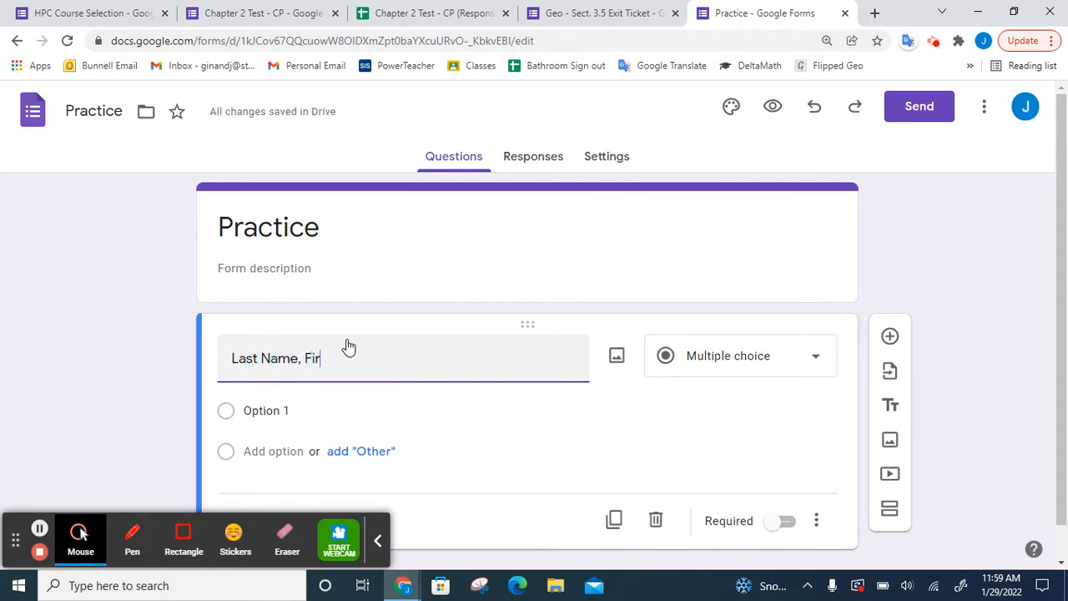
pyautogui.write('st Name')
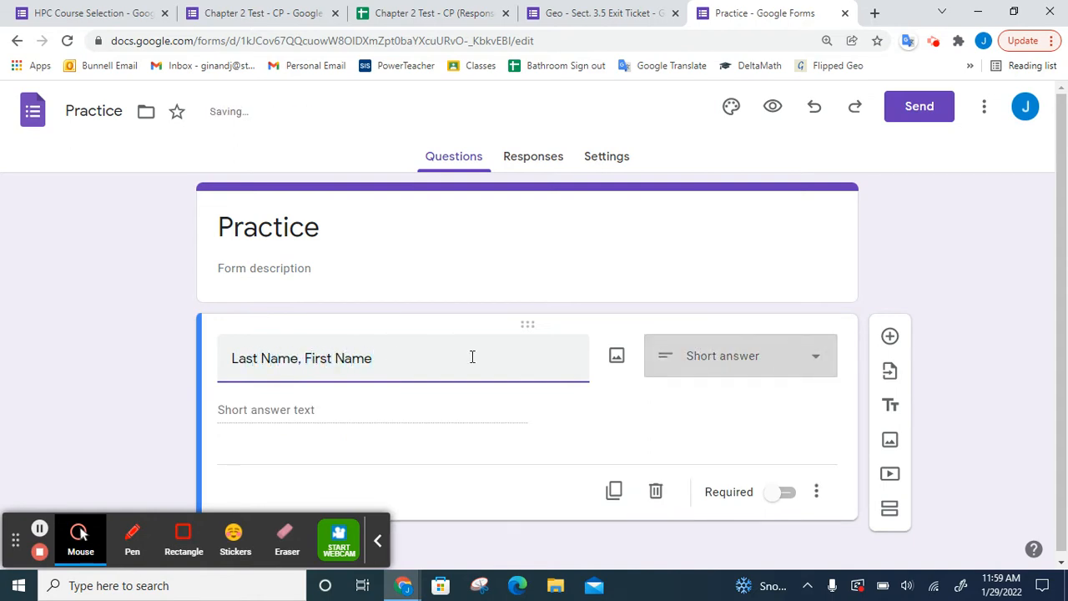
# - Look over the available answer types for the name question and make the question required
pyautogui.click(732, 361)
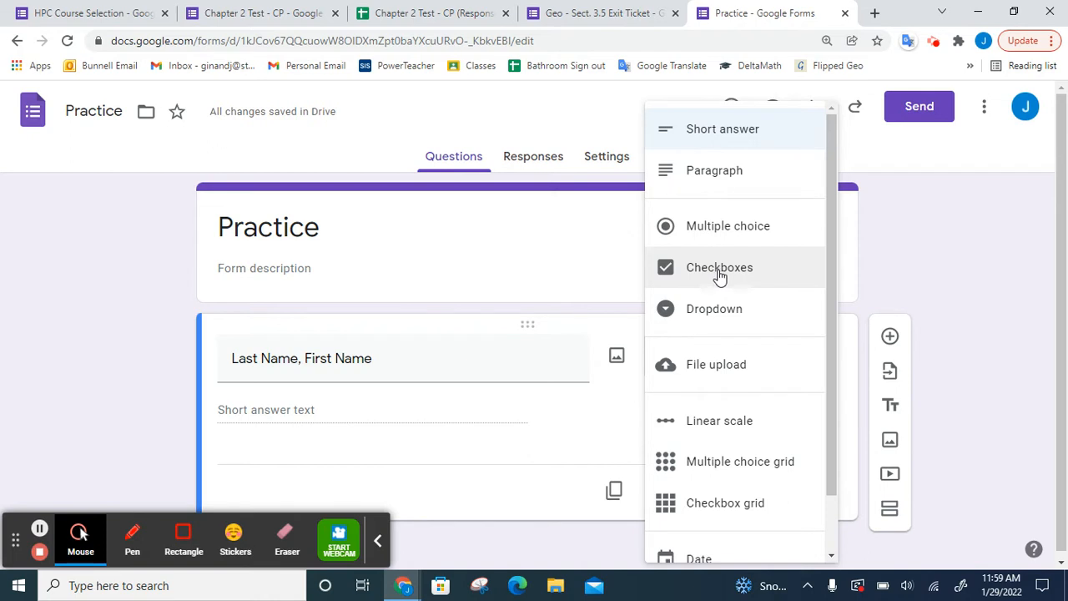
pyautogui.click(593, 247)
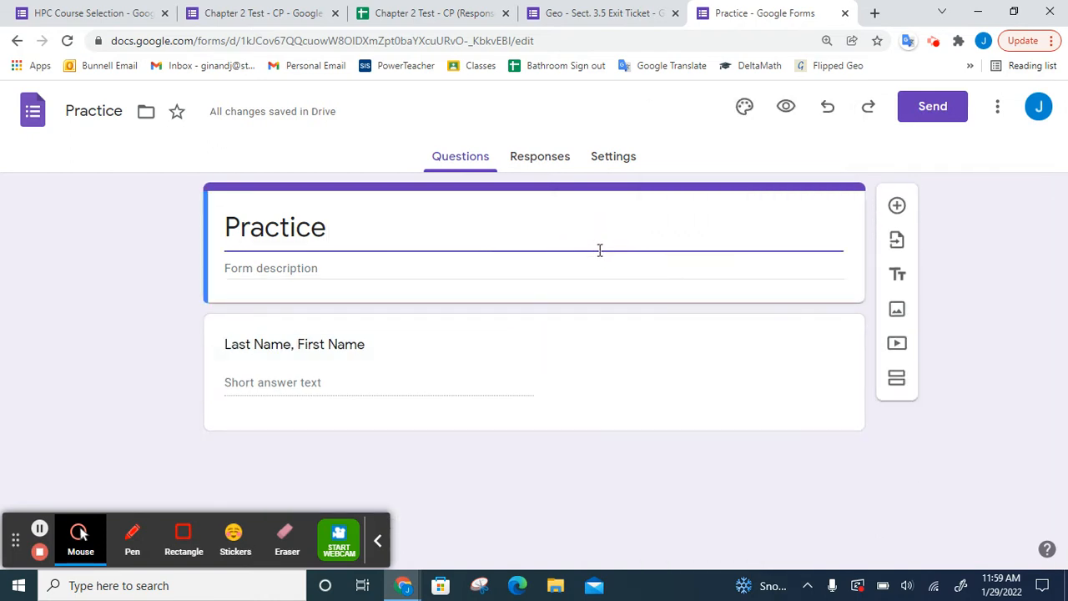
pyautogui.click(600, 354)
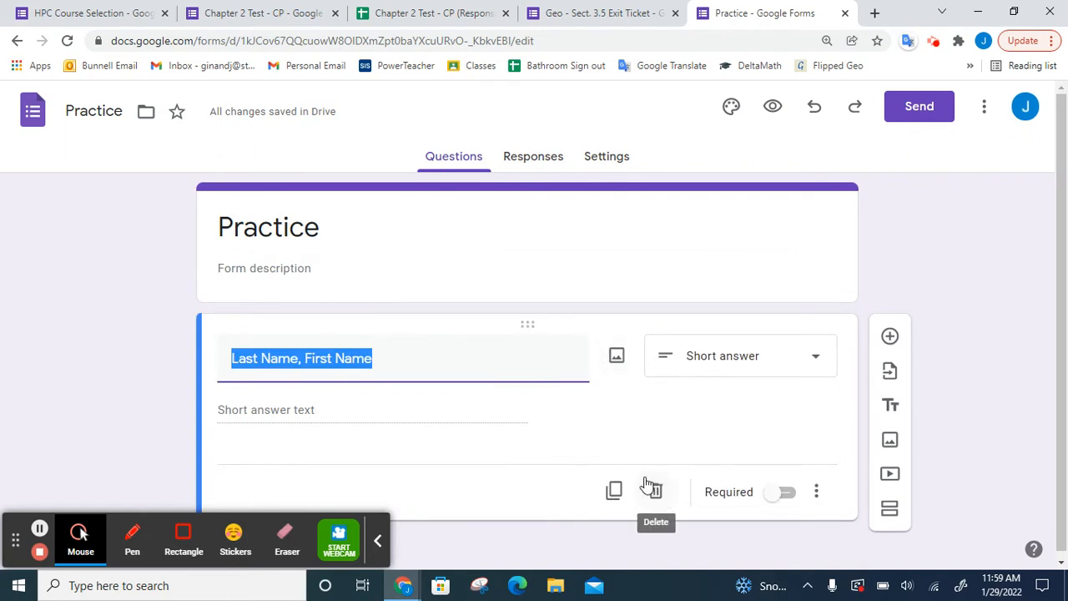
pyautogui.click(785, 494)
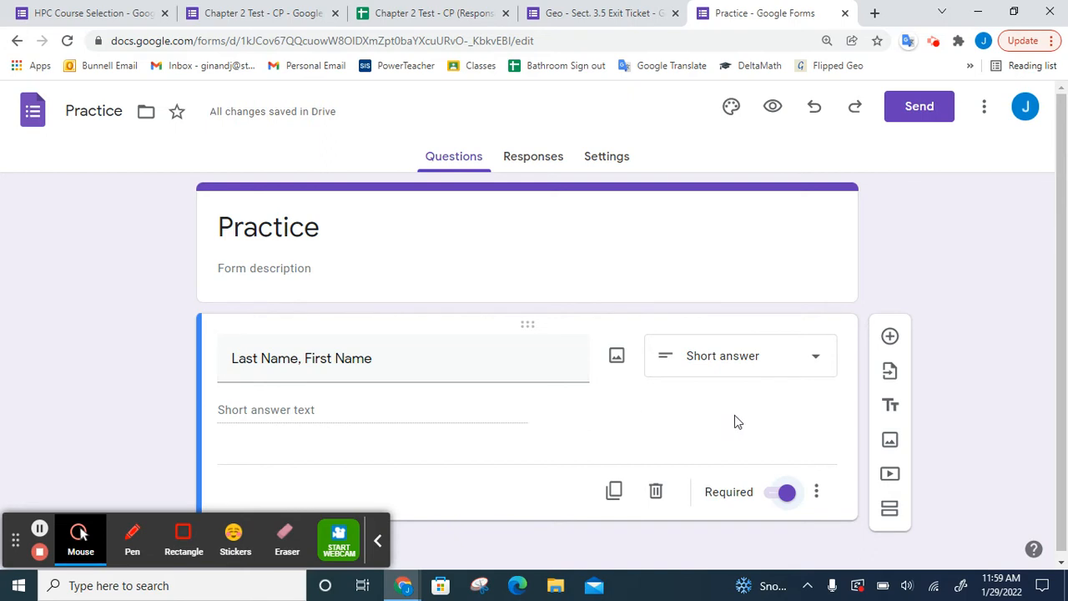
# - Add a second question, "What is your favorite color?", with Multiple choice as its answer type
pyautogui.click(891, 338)
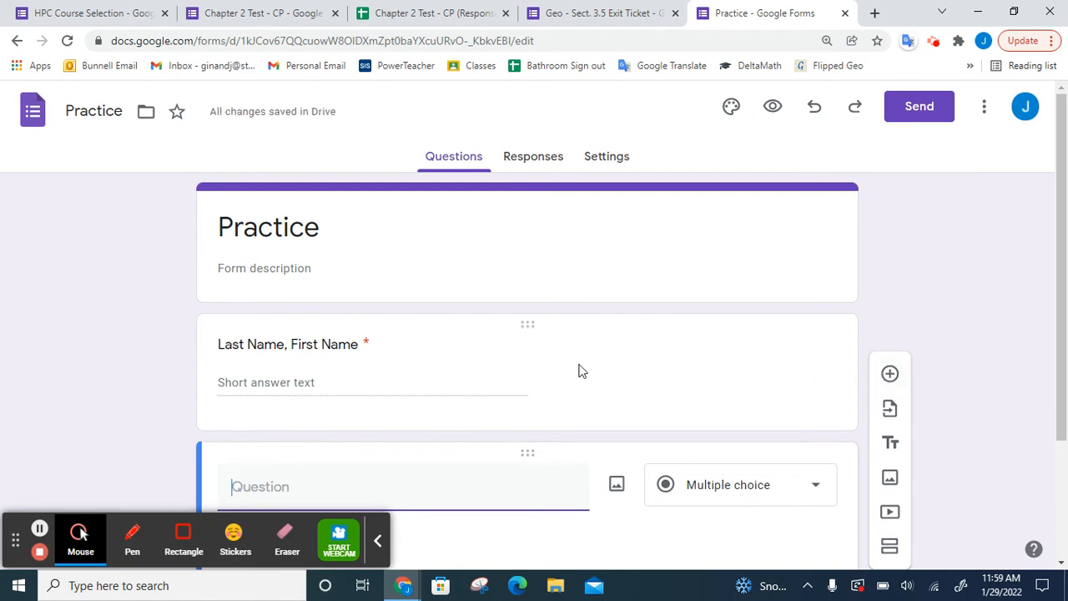
pyautogui.scroll(-2, 580, 368)
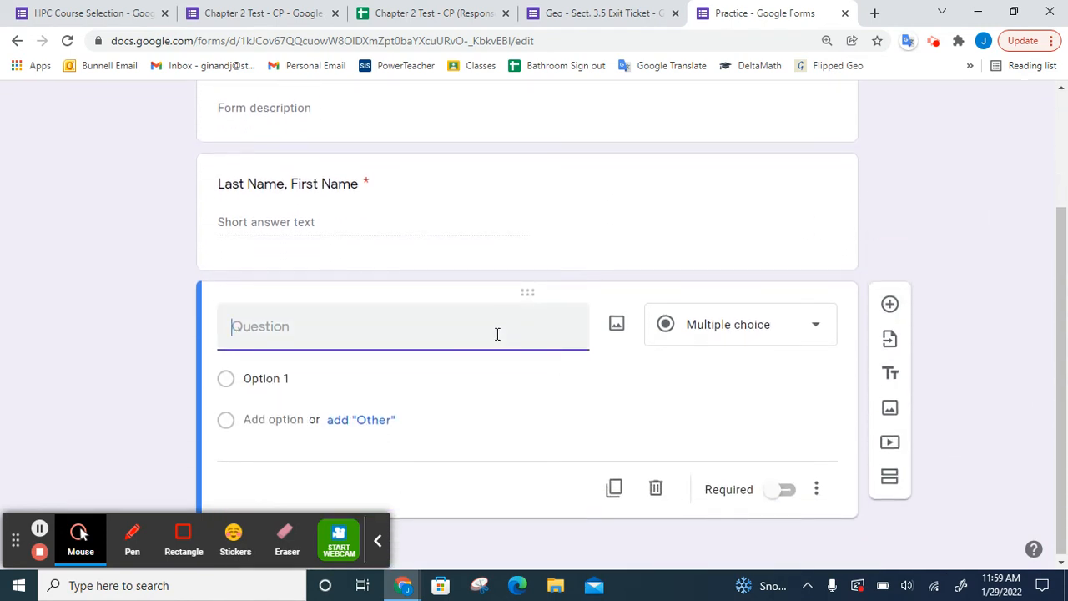
pyautogui.write('W')
pyautogui.press('BackSpace')
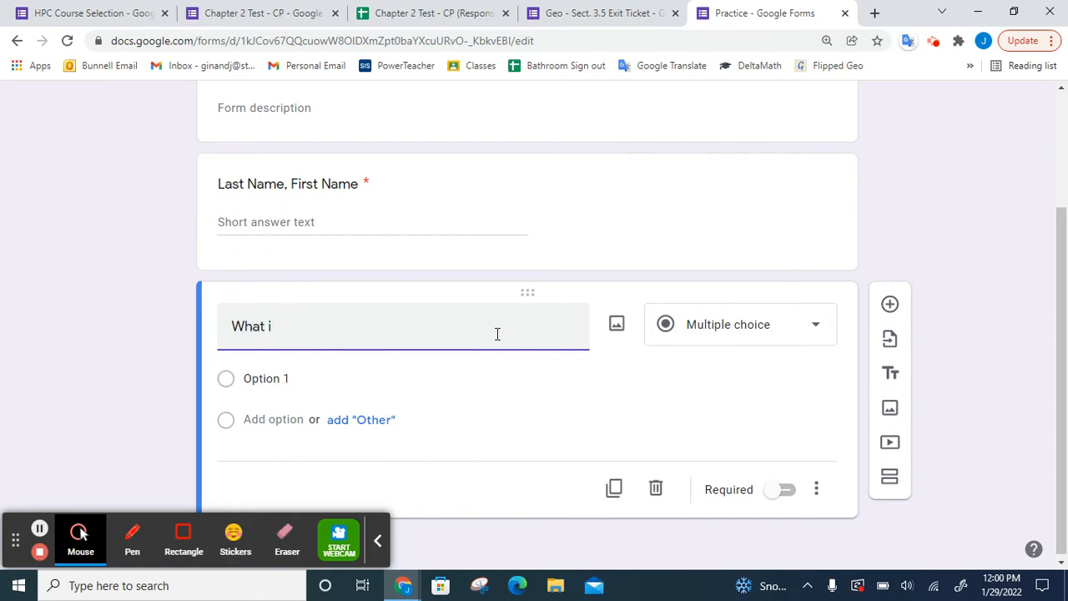
pyautogui.write('s your favorite color?')
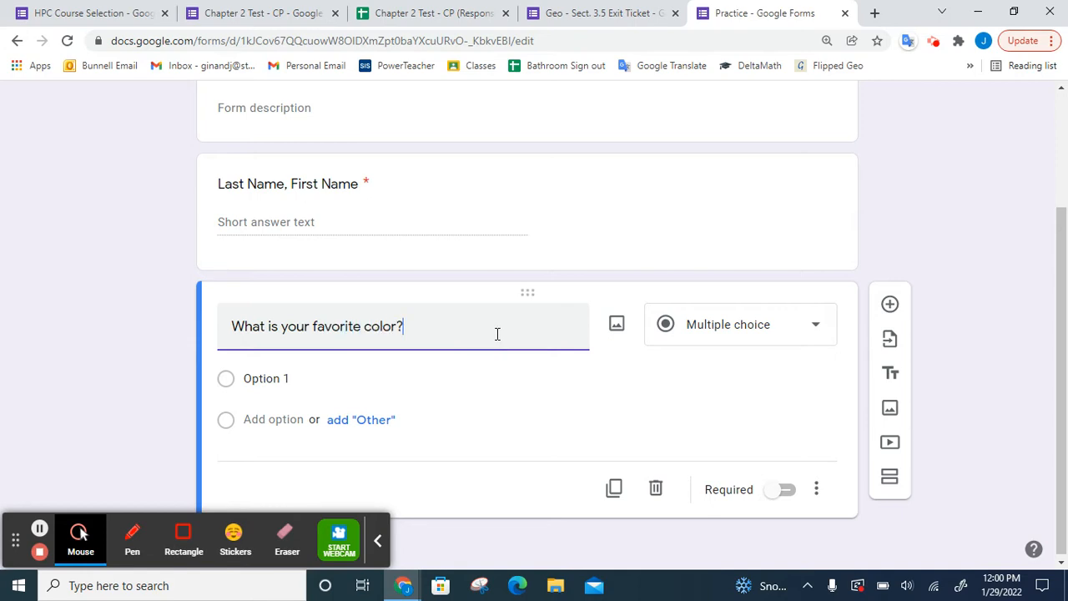
pyautogui.click(717, 355)
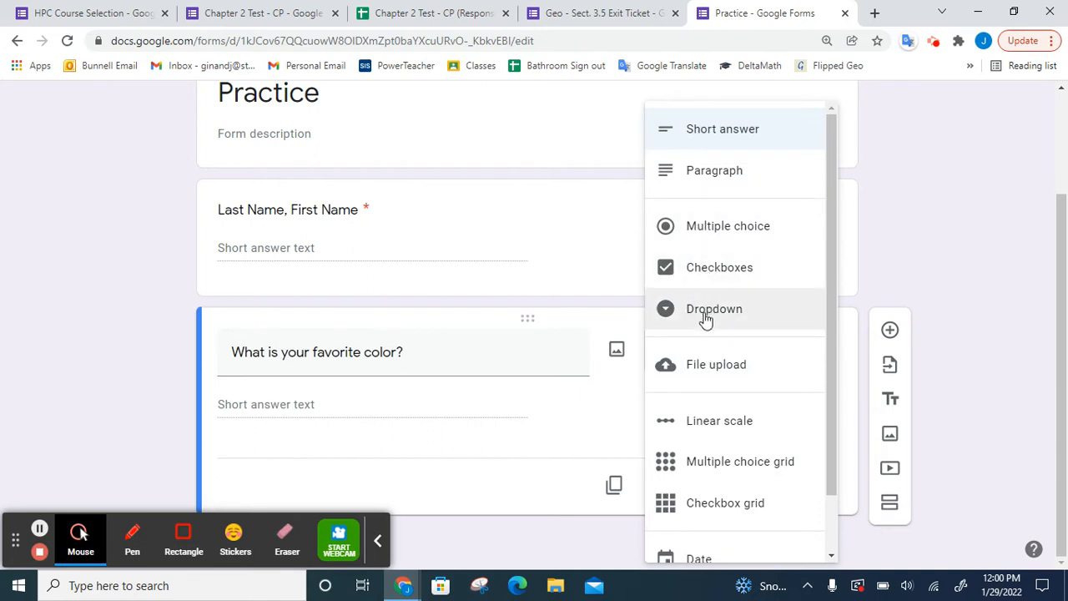
pyautogui.click(702, 227)
# - Enter Blue, Red, Orange, Yellow and Green as the answer options of the favorite color question
pyautogui.click(341, 400)
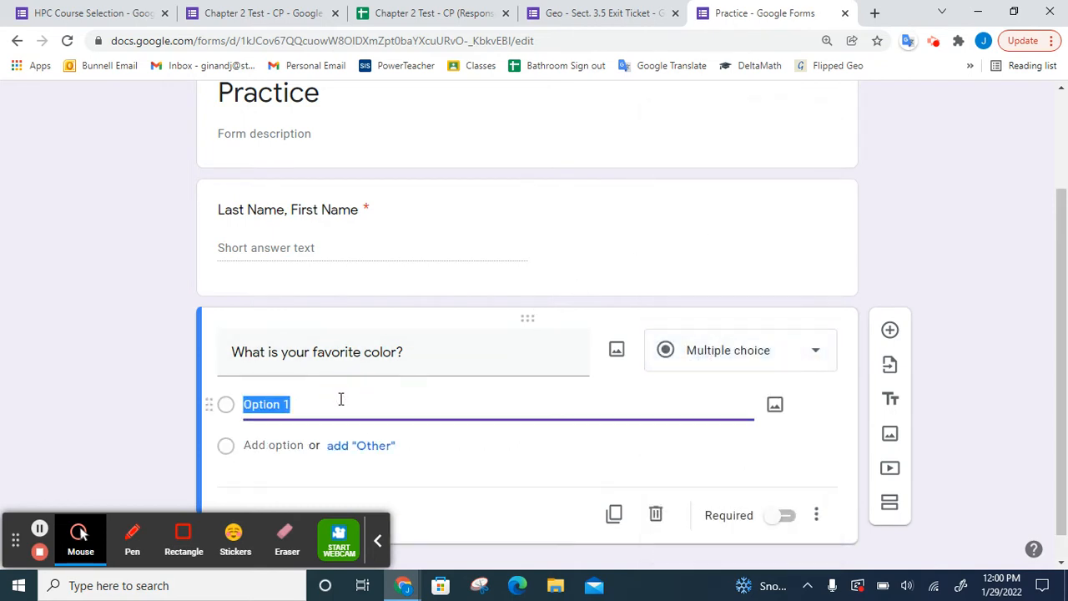
pyautogui.write('Blue')
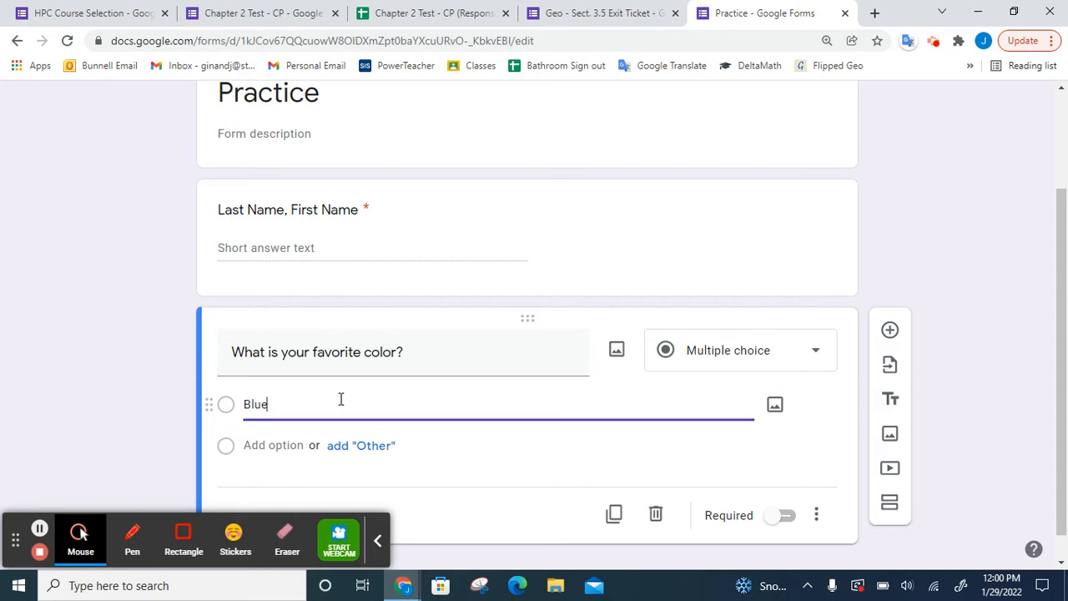
pyautogui.press('Return')
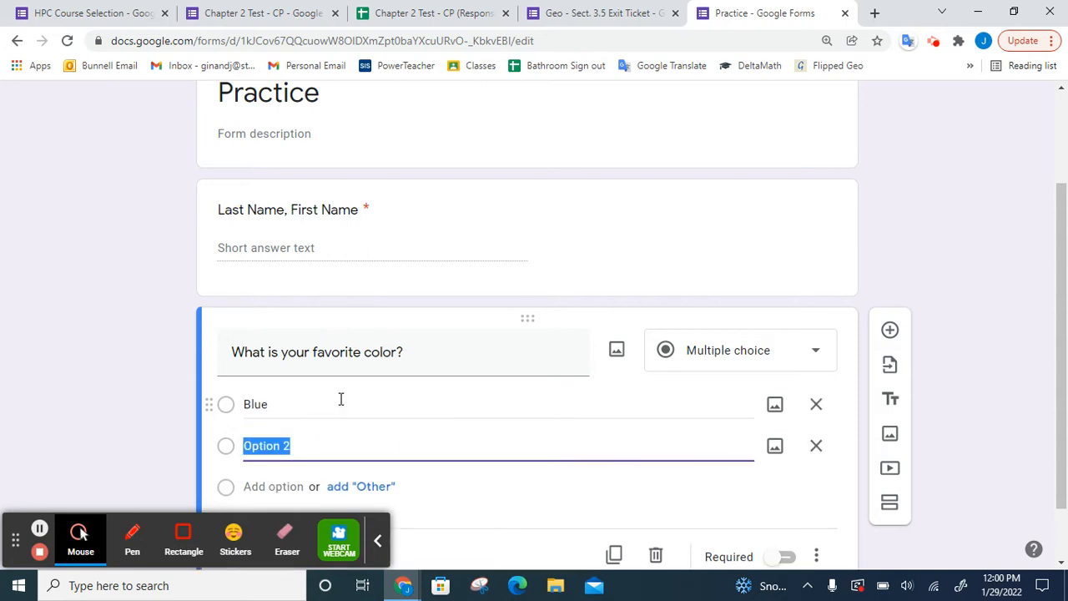
pyautogui.write('Red')
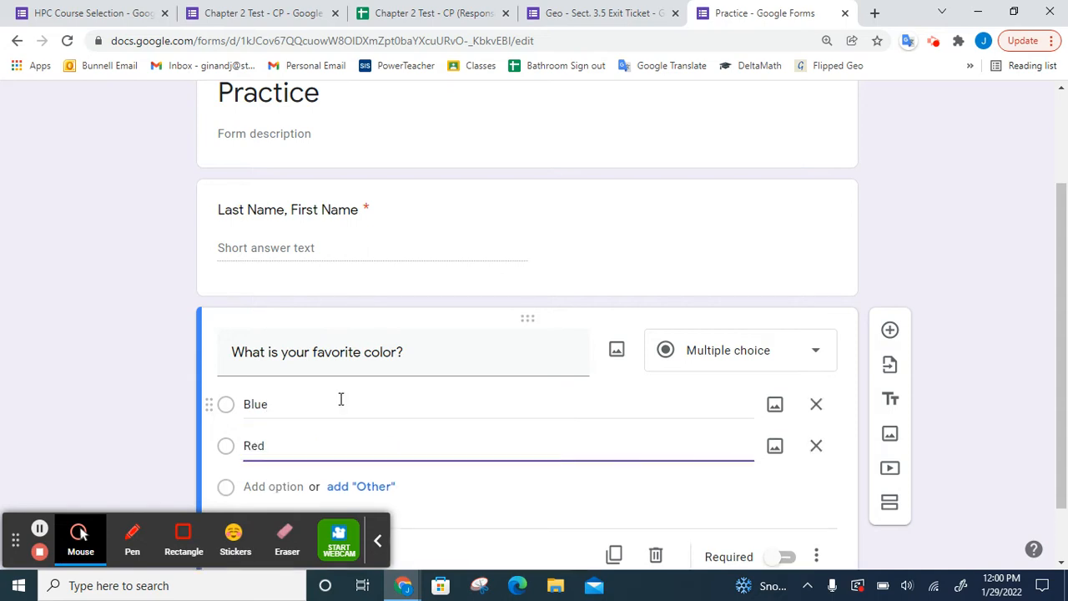
pyautogui.press('Return')
pyautogui.write('Orange')
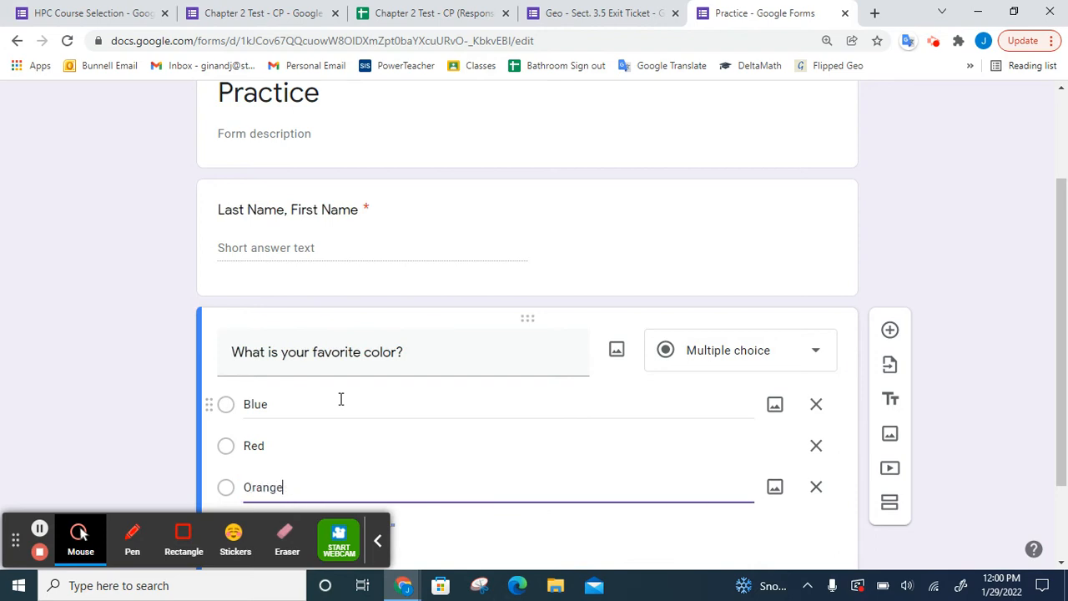
pyautogui.press('Return')
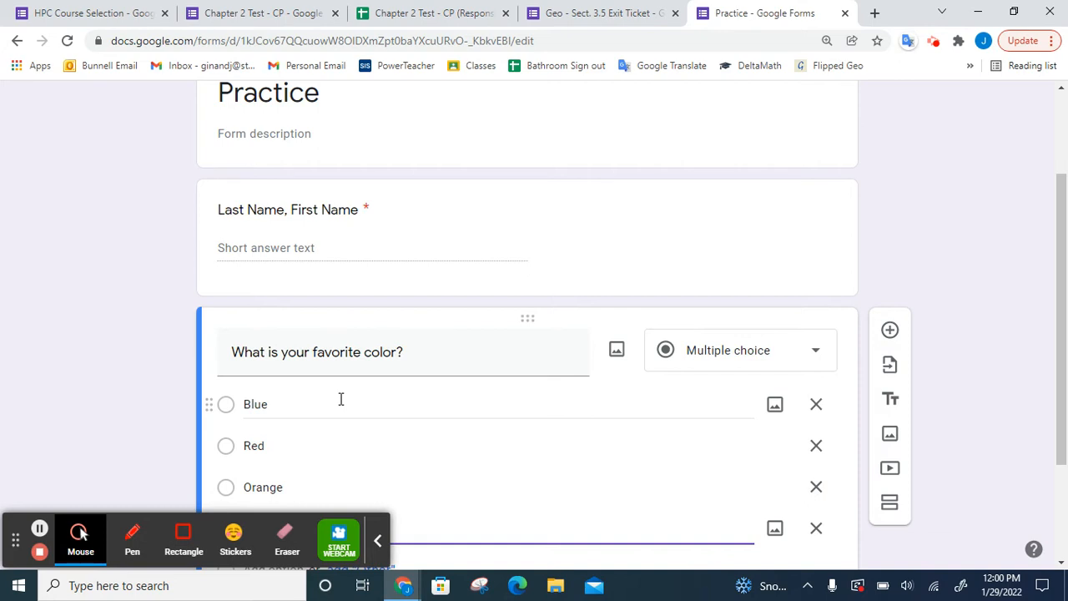
pyautogui.press('Return')
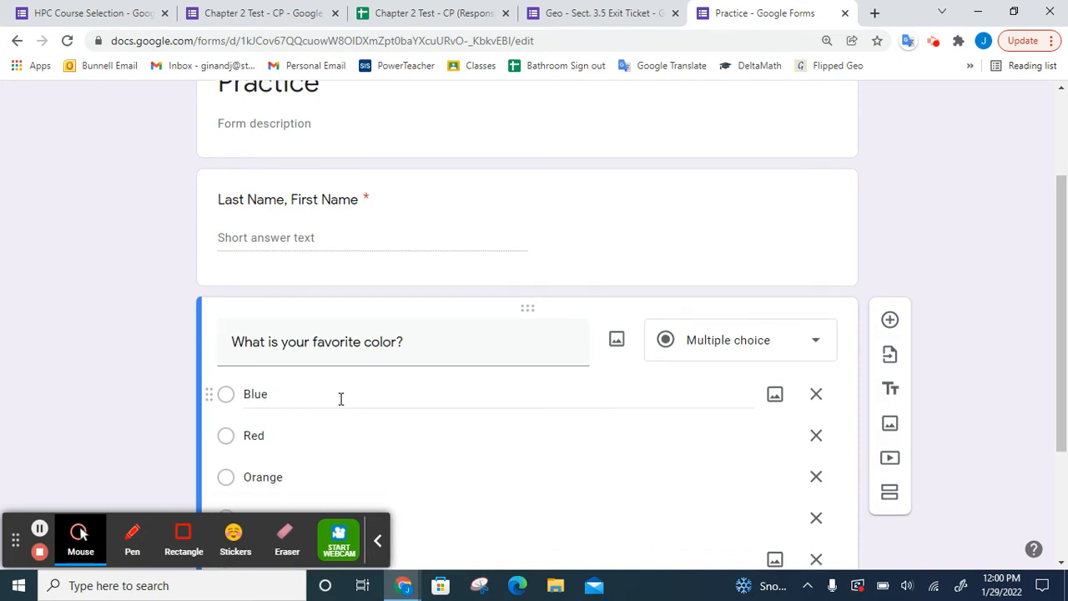
pyautogui.scroll(-2, 340, 399)
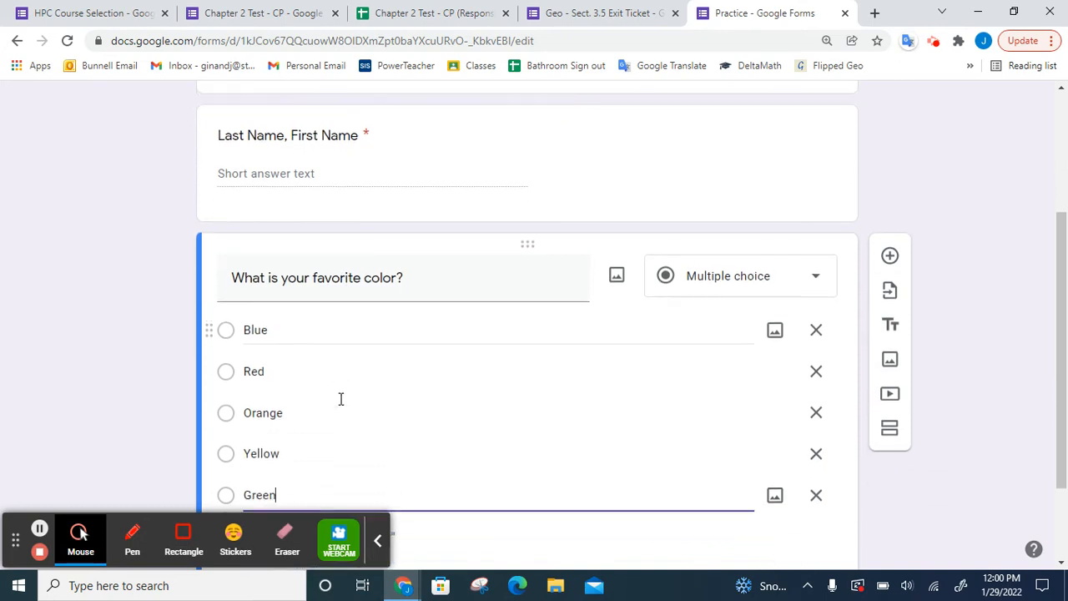
pyautogui.click(378, 543)
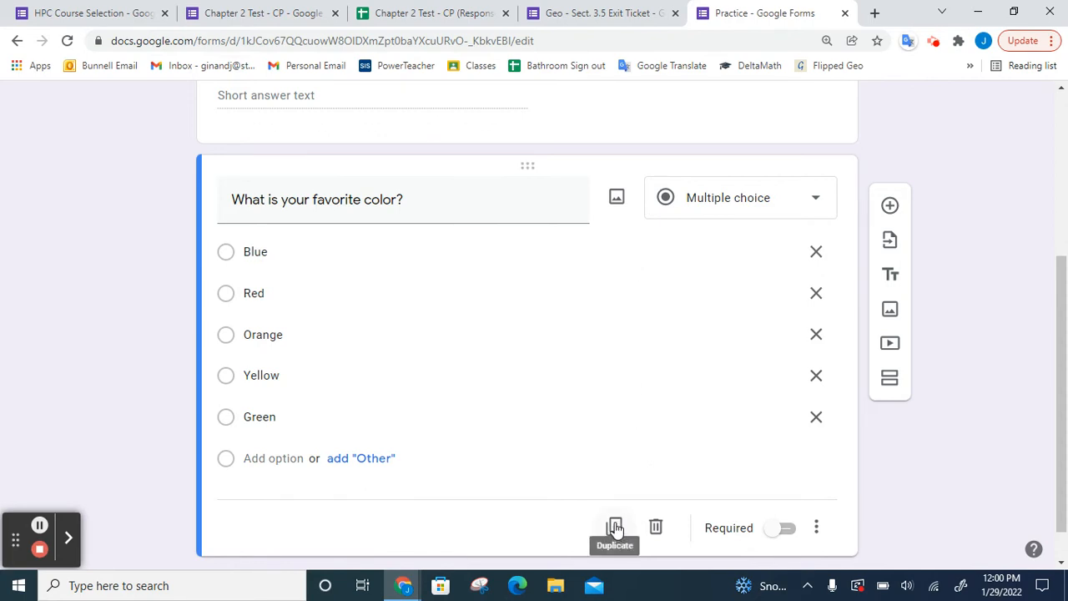
# - Look over the extra options of the favorite color question and make the question required
pyautogui.click(817, 528)
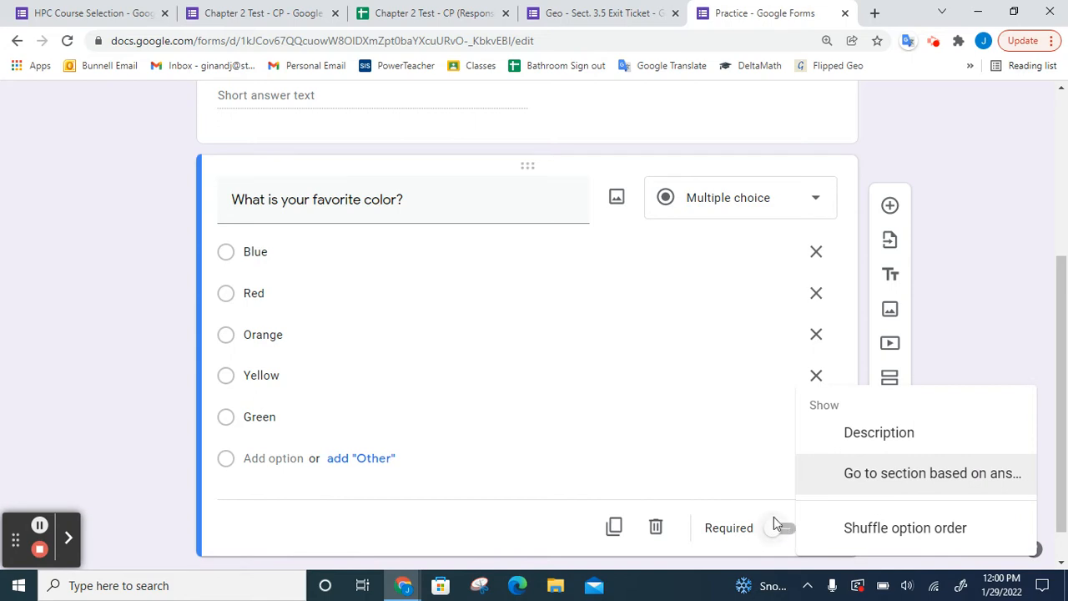
pyautogui.click(771, 529)
pyautogui.click(776, 529)
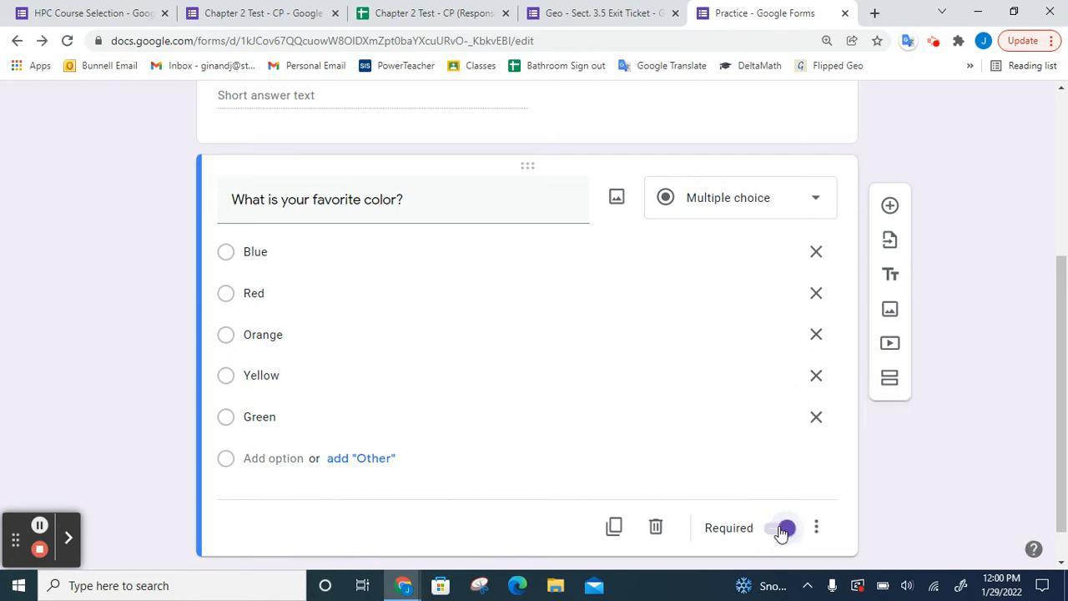
# - Duplicate the favorite color question and retitle the copy "What is your favorite food?"
pyautogui.scroll(-1, 444, 408)
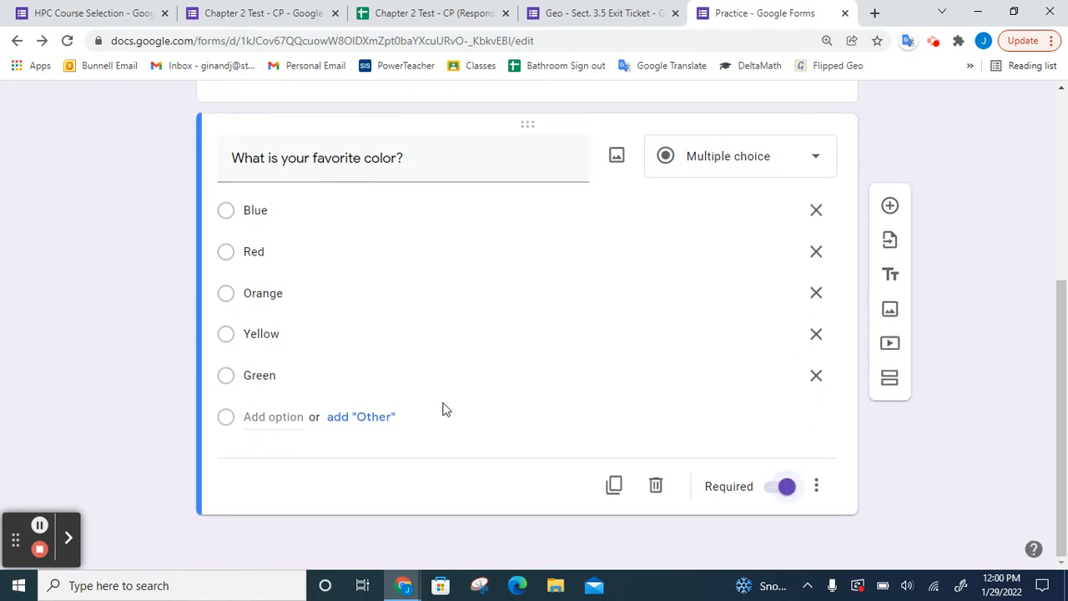
pyautogui.click(615, 485)
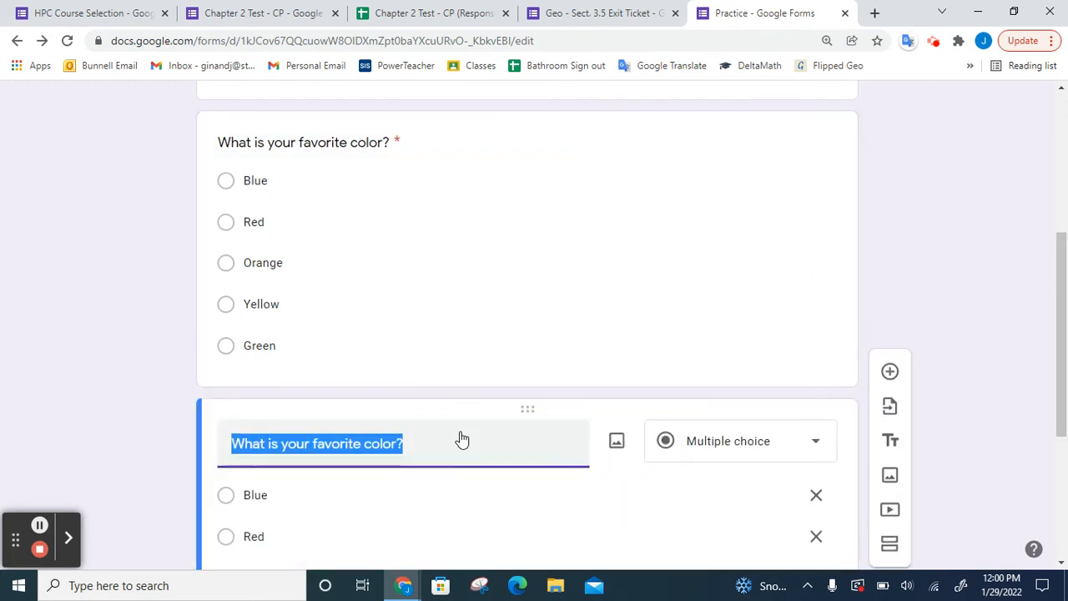
pyautogui.click(412, 271)
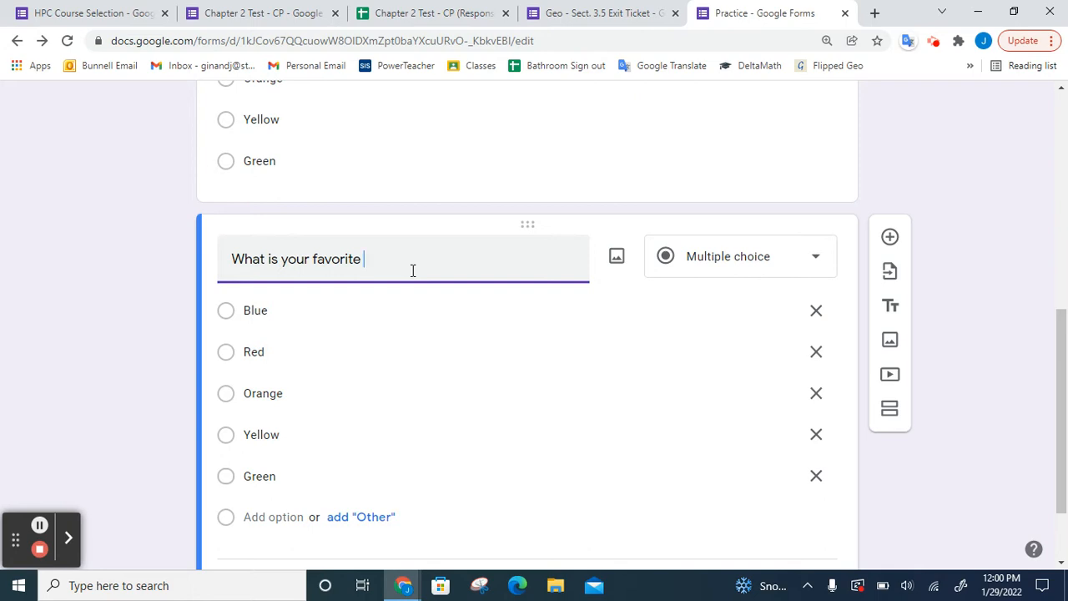
pyautogui.write('food?')
# - Remove the Blue, Red, Orange and Yellow options from the favorite food question and add a blank question below it
pyautogui.click(318, 312)
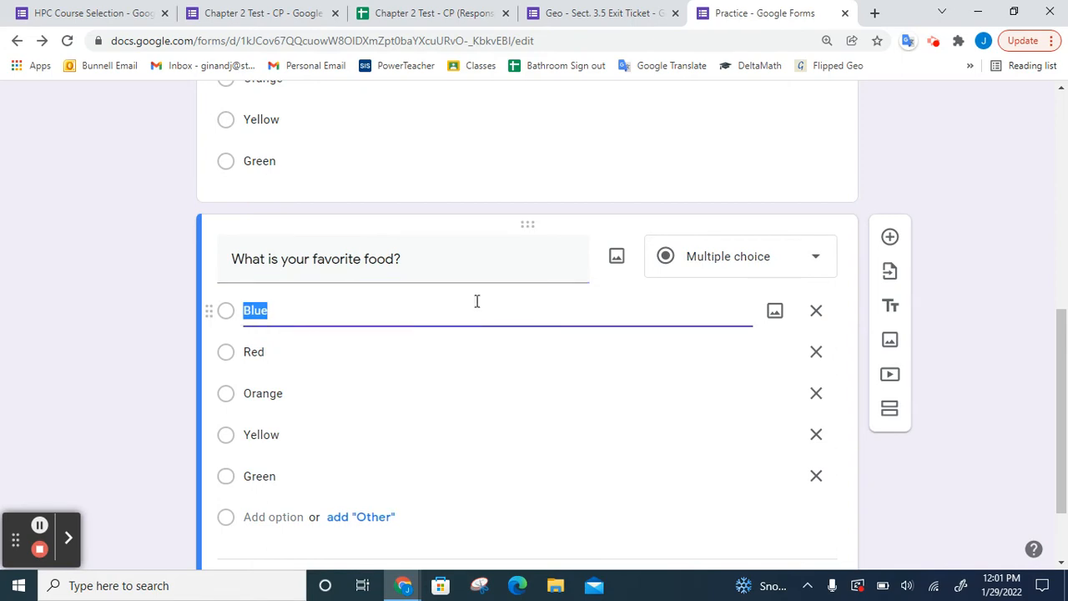
pyautogui.click(817, 312)
pyautogui.click(817, 311)
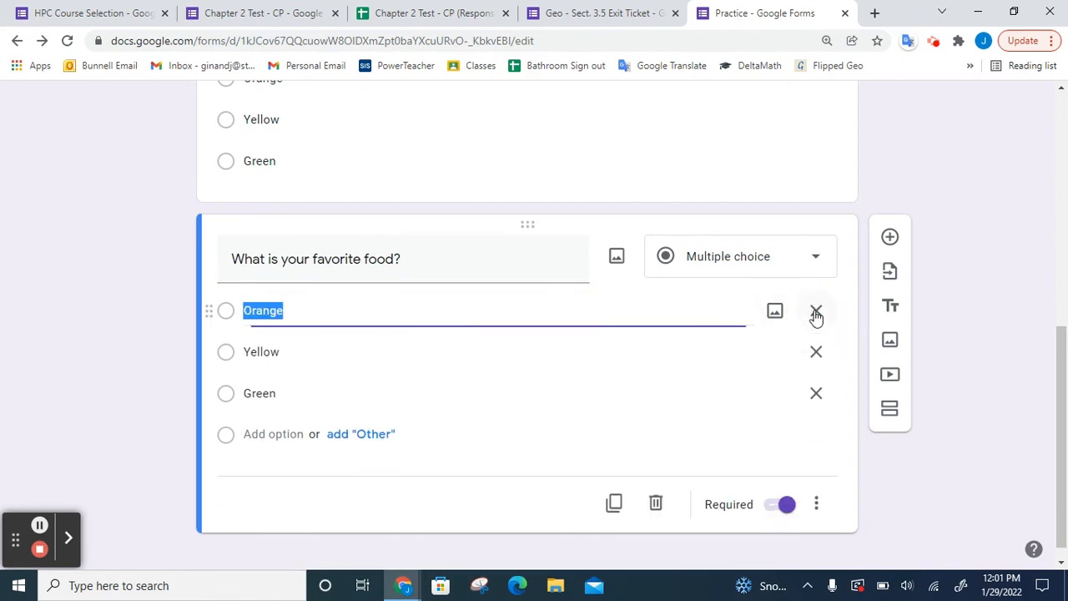
pyautogui.click(817, 311)
pyautogui.click(816, 333)
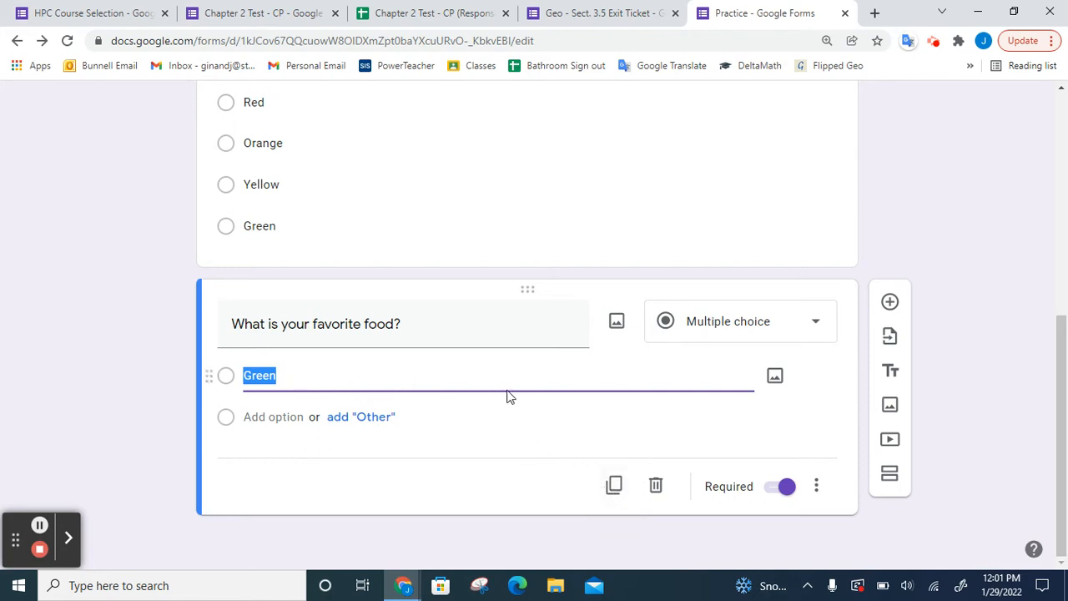
pyautogui.click(890, 302)
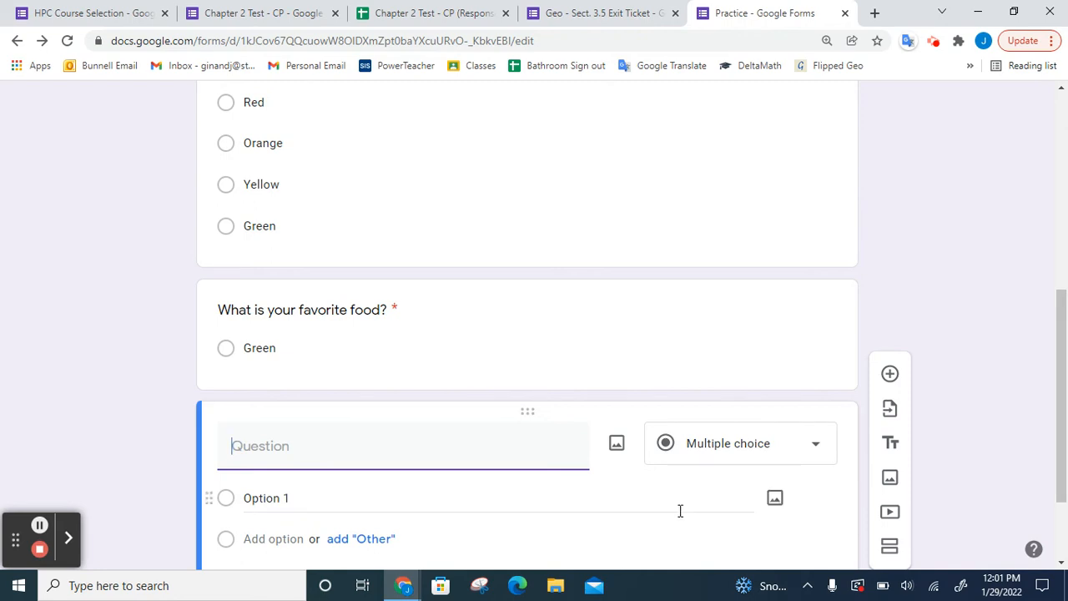
# - In the form's response settings, enable "Allow response editing" and "Limit to 1 response"
pyautogui.scroll(2, 680, 510)
pyautogui.scroll(3, 680, 518)
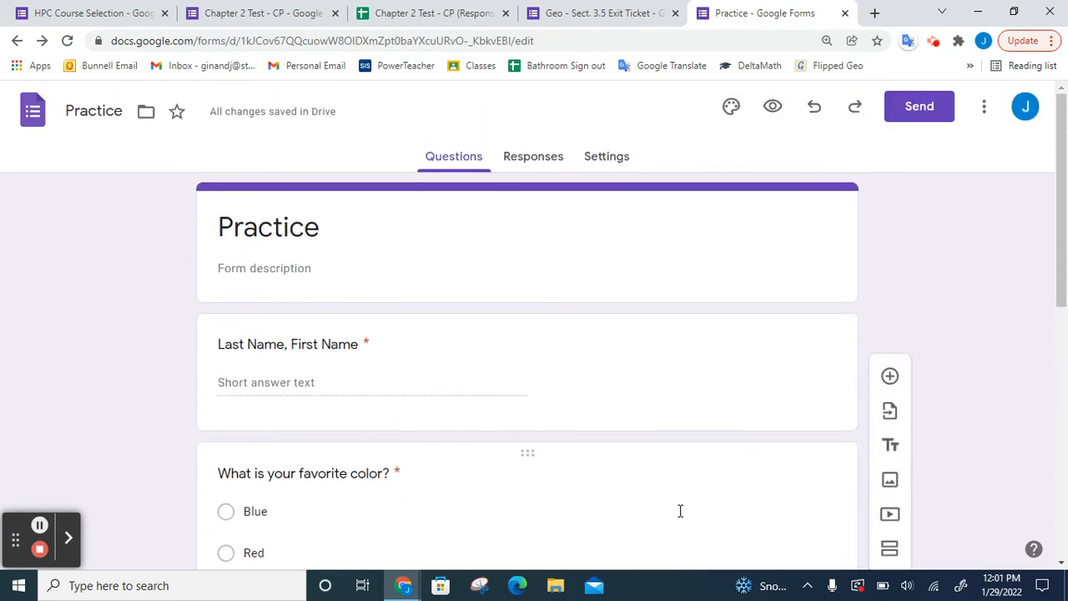
pyautogui.click(612, 162)
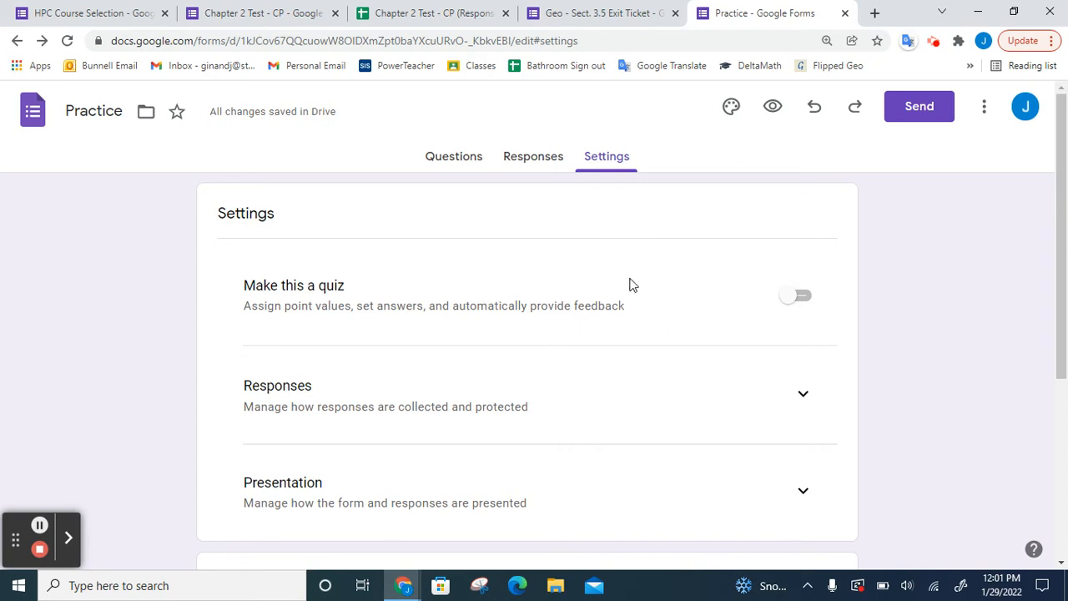
pyautogui.click(803, 396)
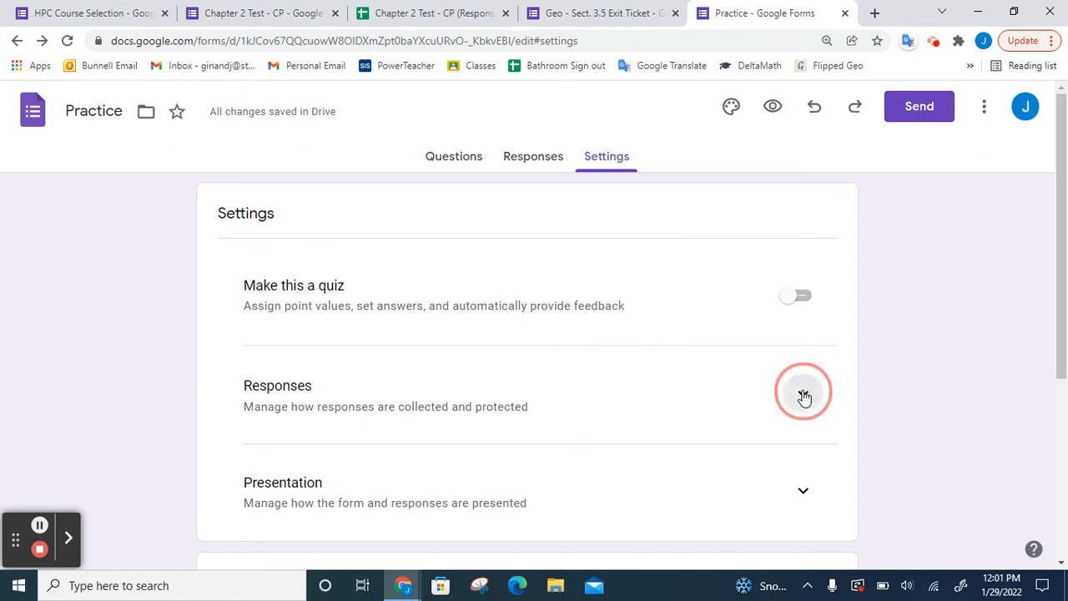
pyautogui.scroll(-2, 700, 390)
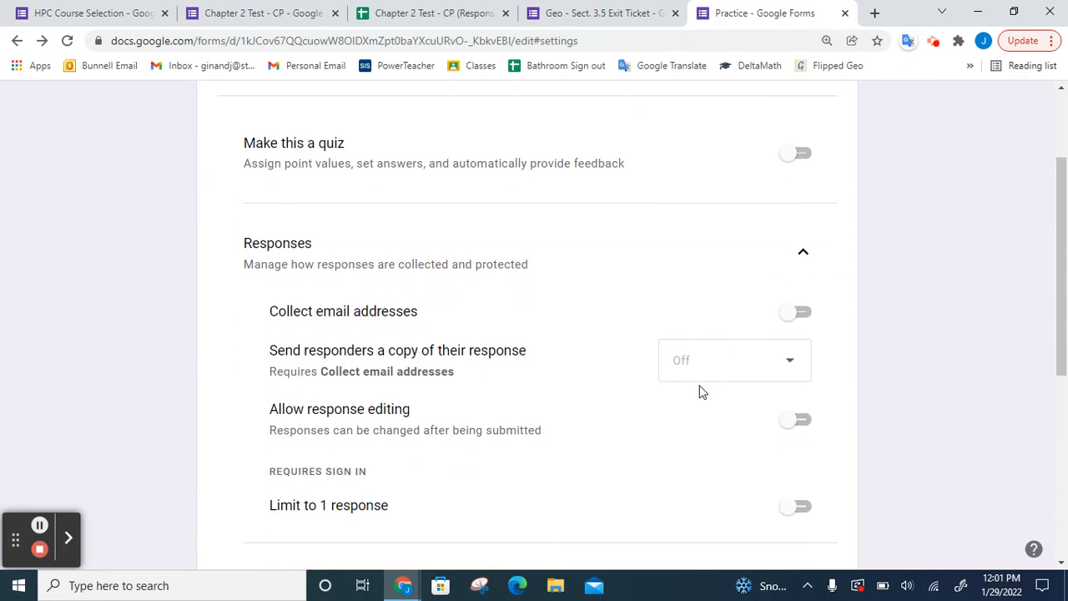
pyautogui.scroll(-1, 668, 289)
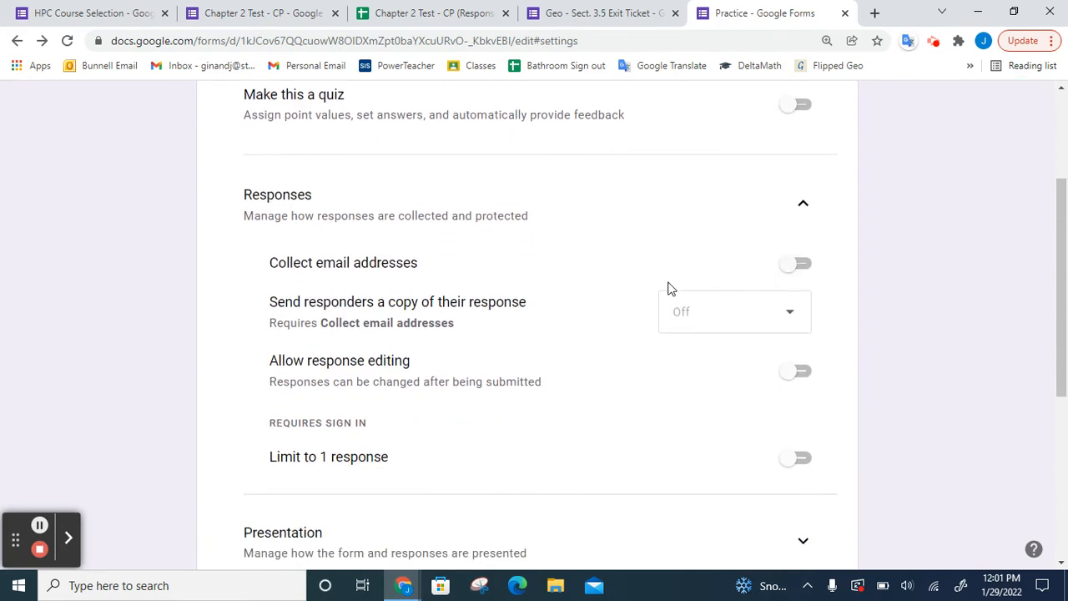
pyautogui.scroll(-1, 668, 289)
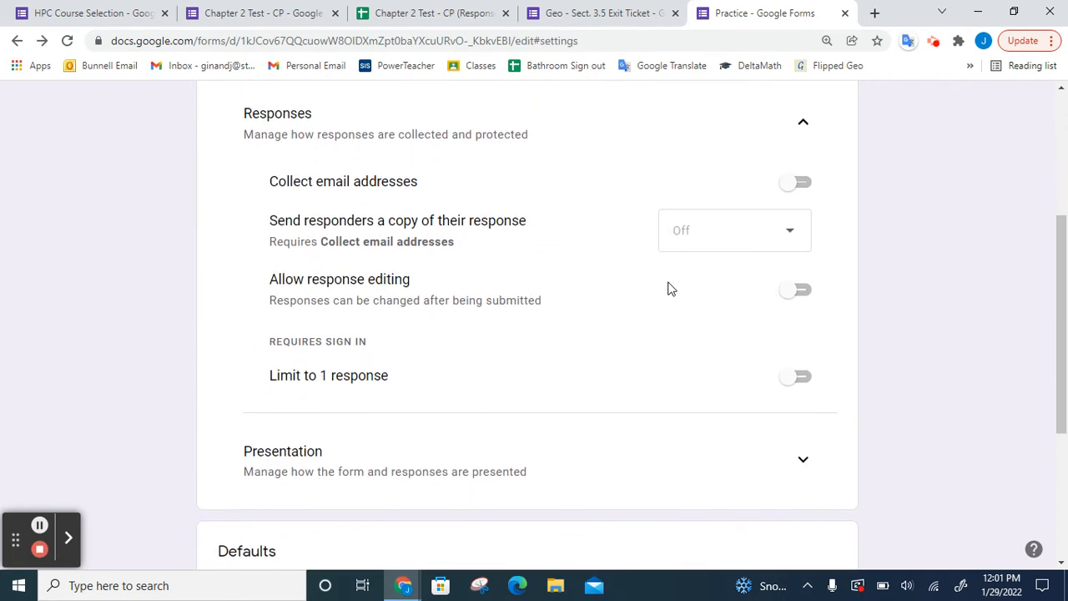
pyautogui.click(799, 298)
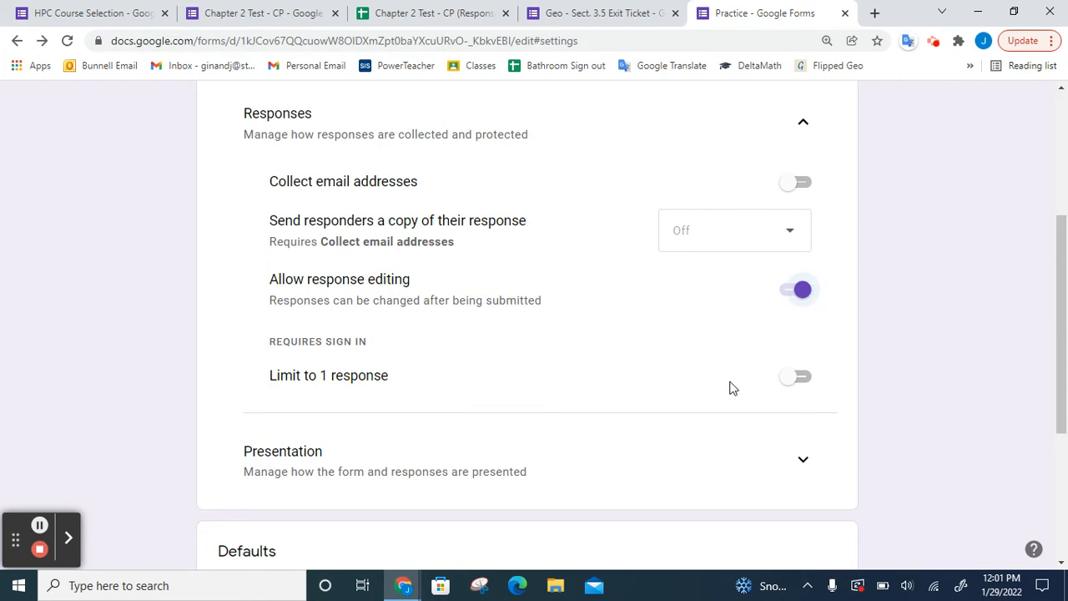
pyautogui.click(798, 381)
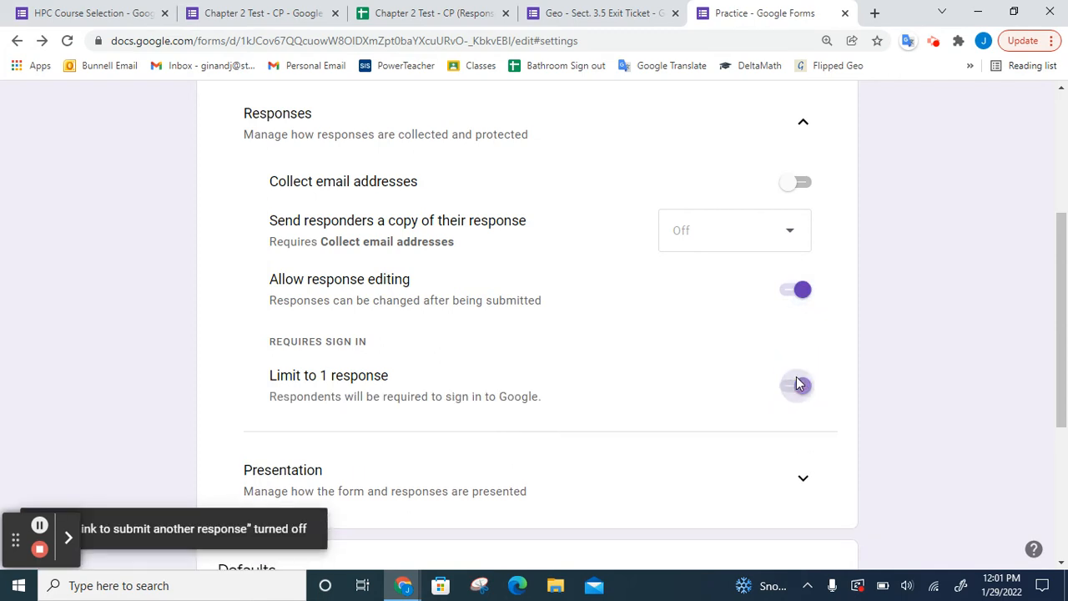
# - Check the form defaults and enable "Make questions required by default" in the question defaults
pyautogui.scroll(-4, 579, 294)
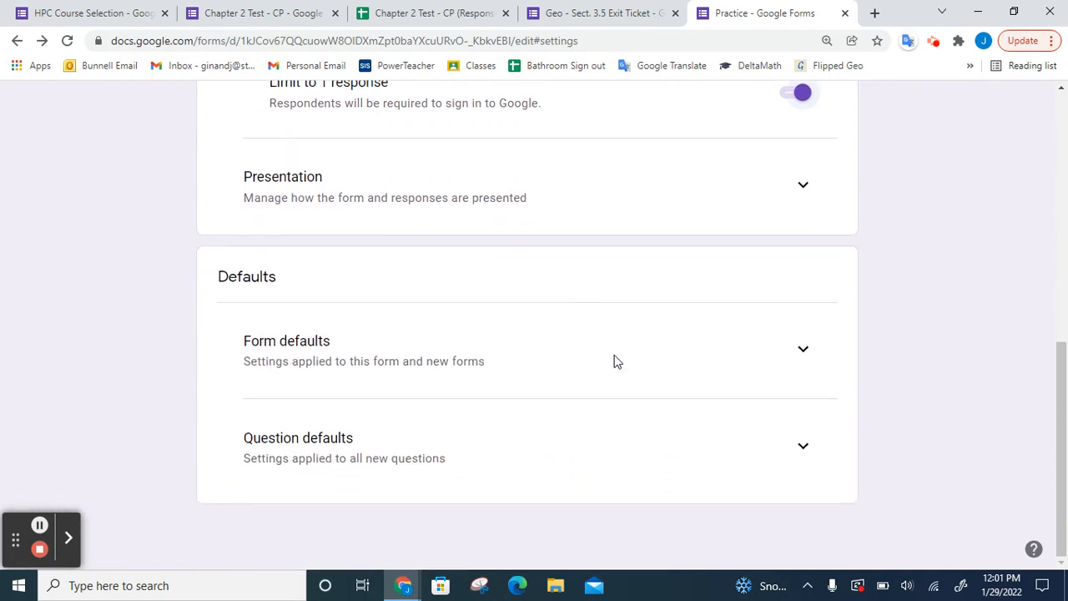
pyautogui.click(800, 344)
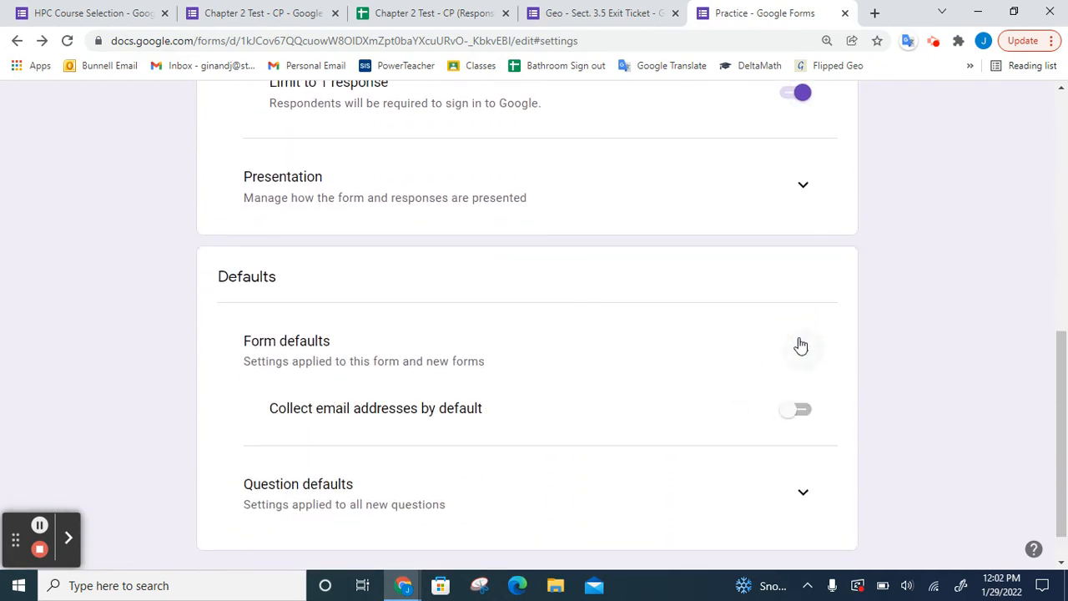
pyautogui.click(801, 354)
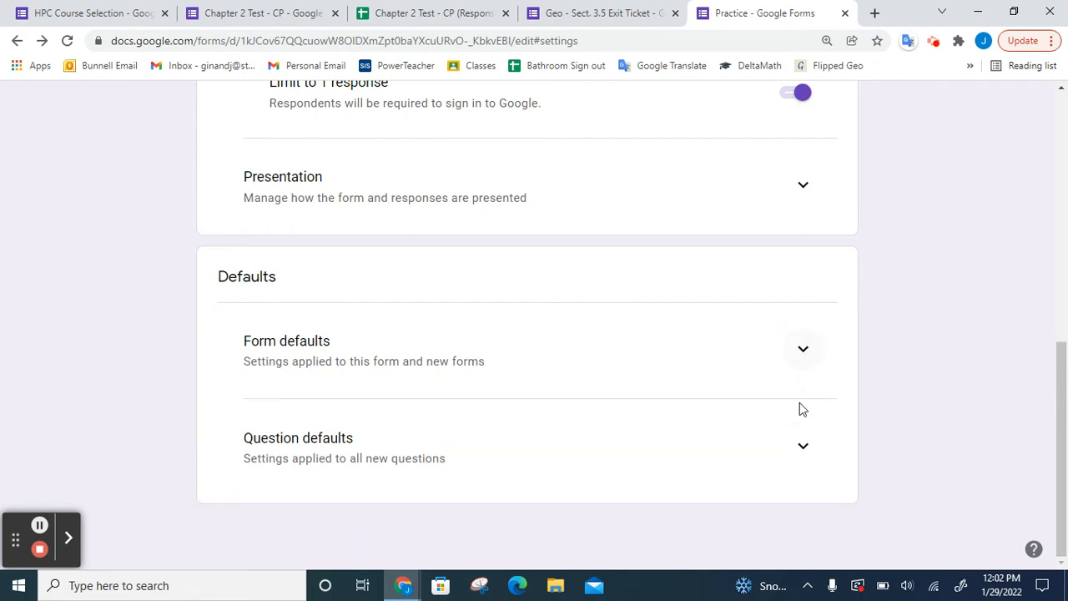
pyautogui.click(803, 446)
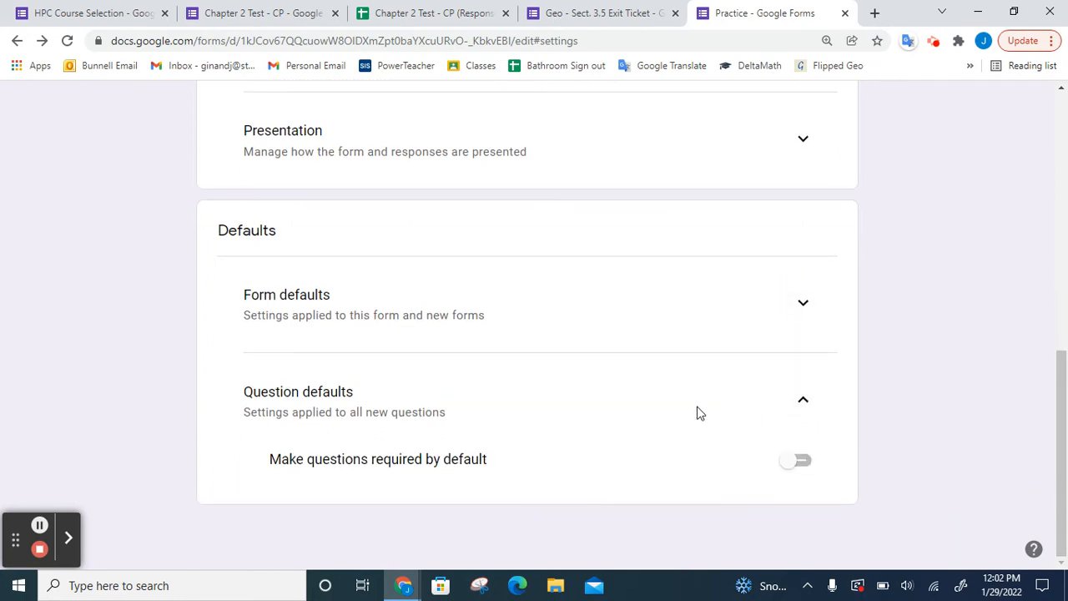
pyautogui.click(802, 471)
# - Return to the form's questions and open a preview to examine how respondents see them
pyautogui.scroll(5, 608, 414)
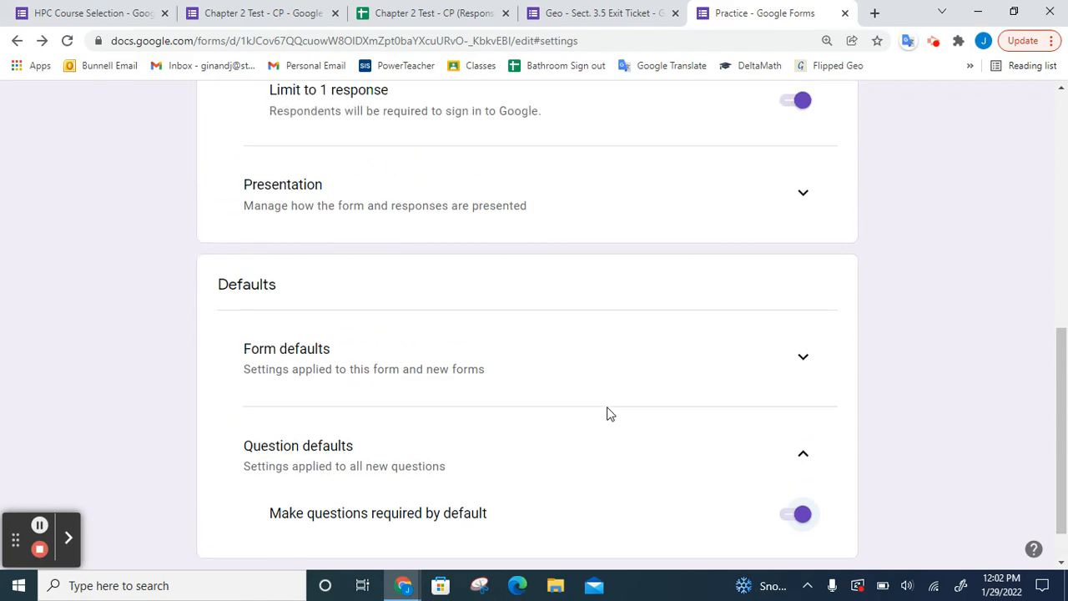
pyautogui.scroll(2, 607, 414)
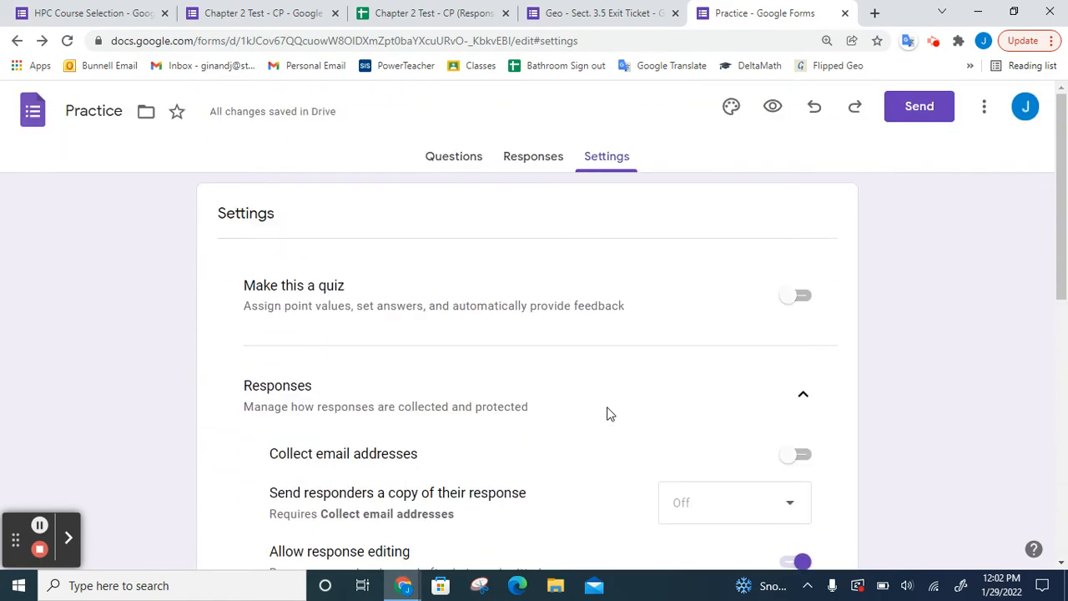
pyautogui.click(453, 160)
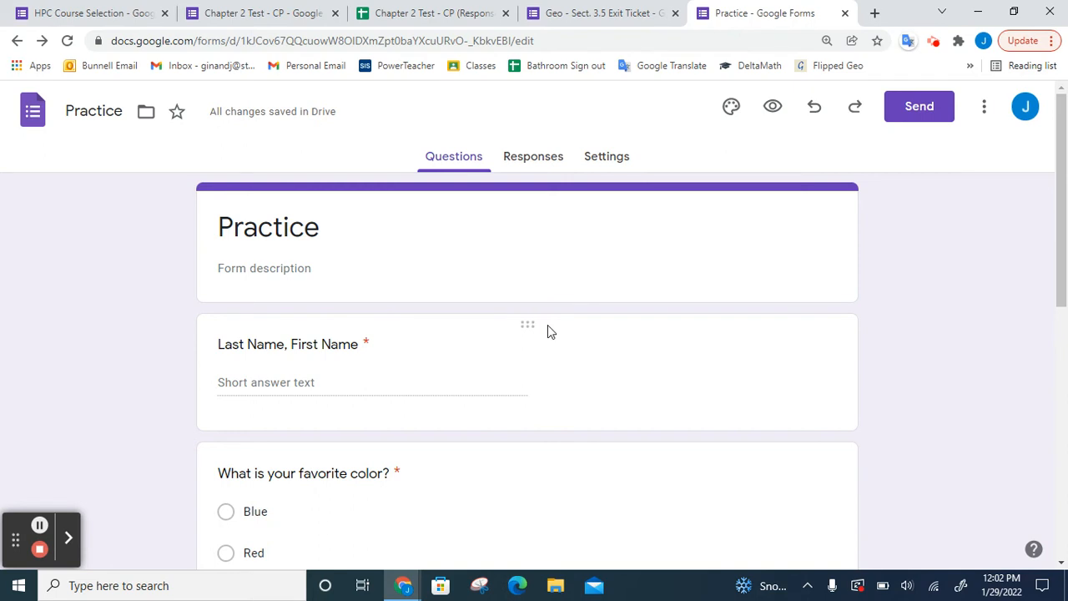
pyautogui.click(774, 114)
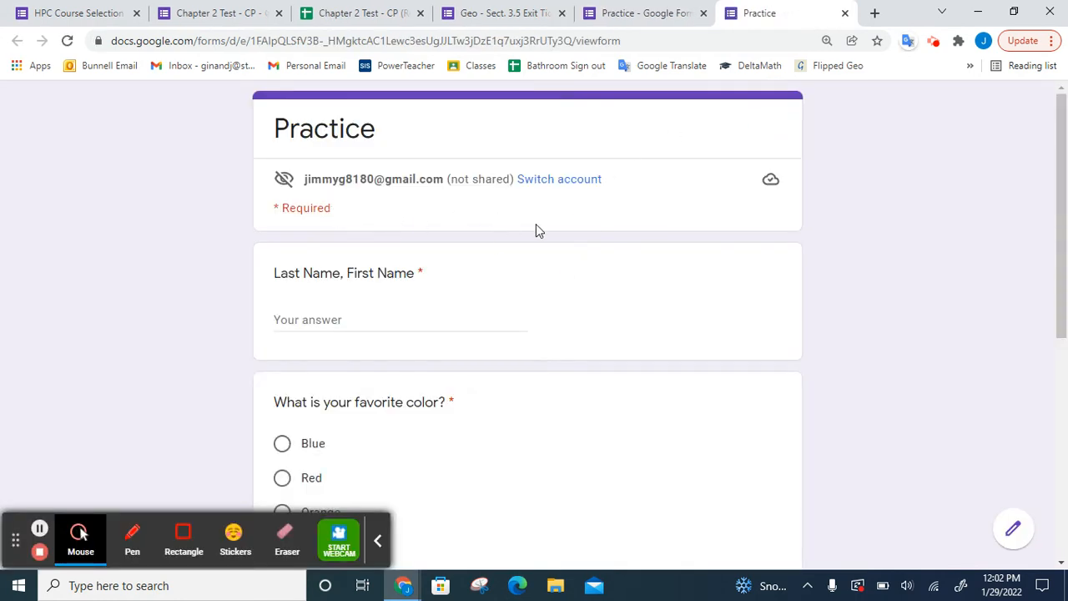
pyautogui.scroll(-3, 536, 231)
pyautogui.scroll(-1, 536, 229)
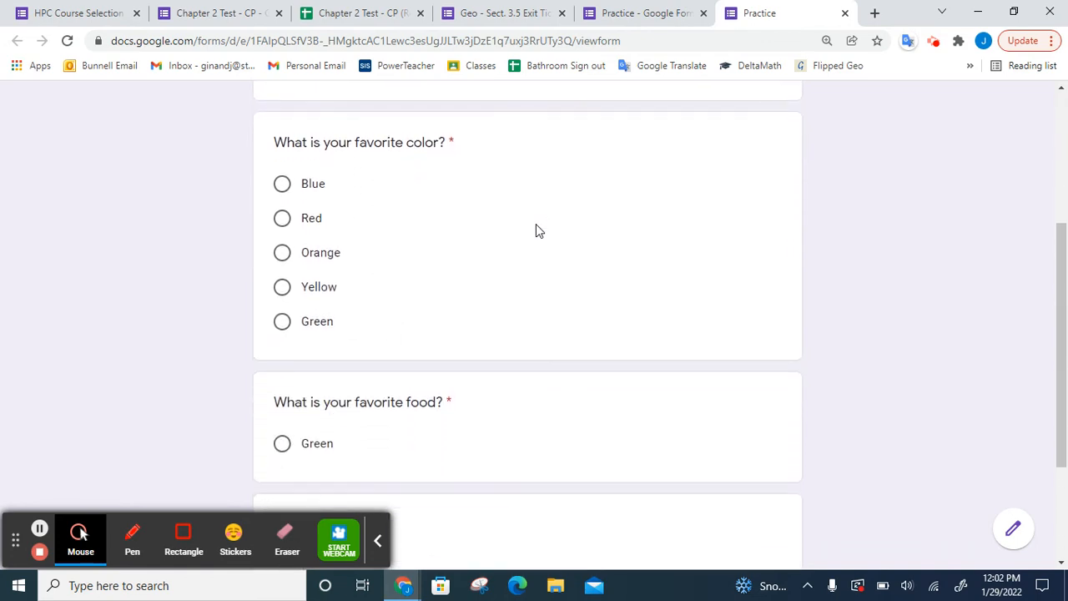
# - In the preview, answer the favorite color question with Red and look through the rest of the form
pyautogui.click(302, 187)
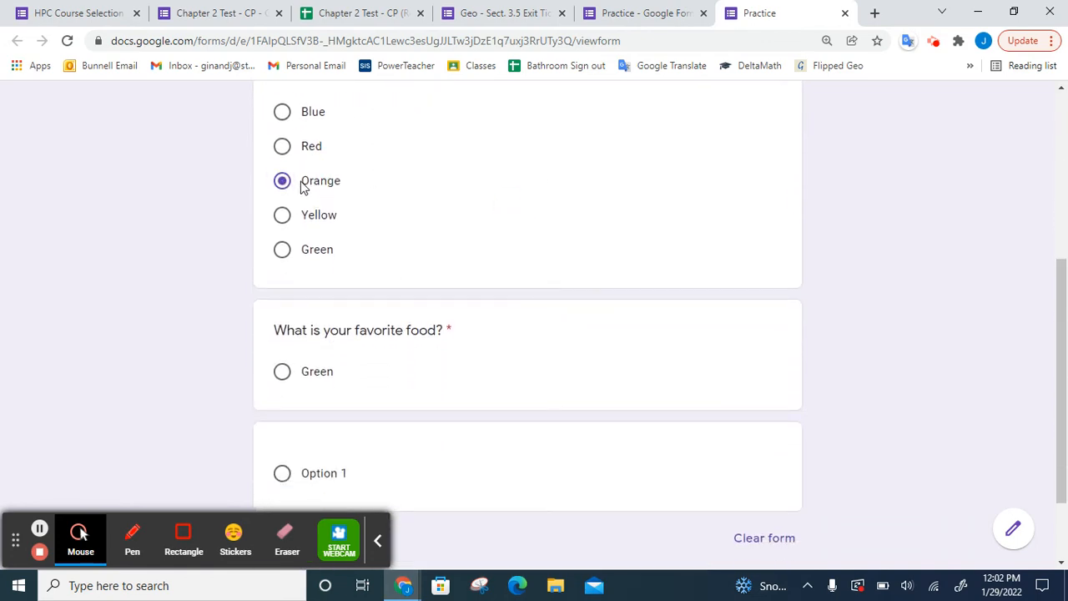
pyautogui.click(300, 155)
pyautogui.scroll(-1, 472, 229)
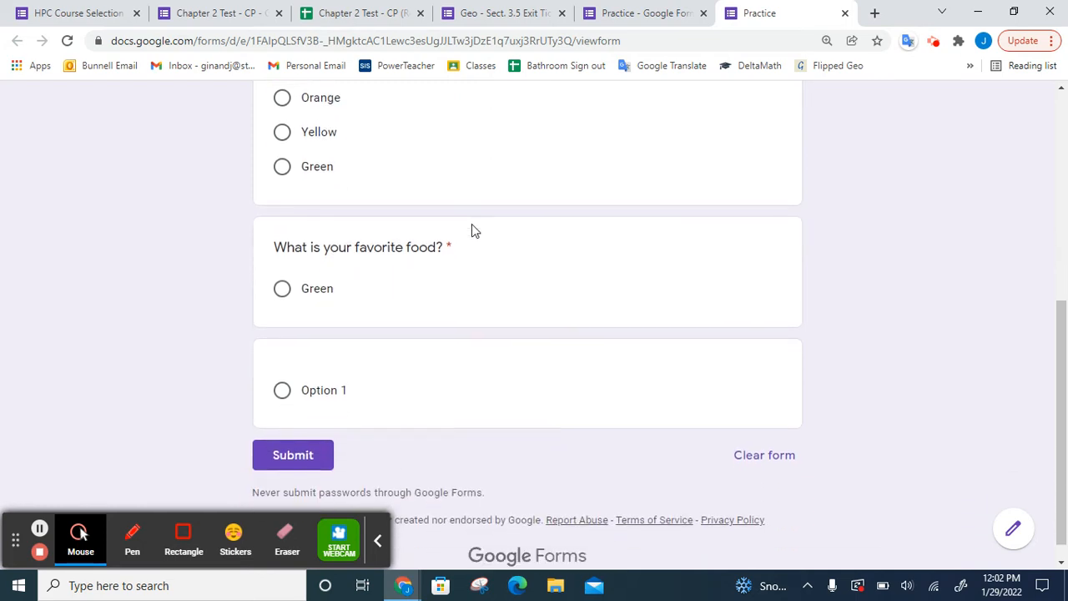
pyautogui.scroll(5, 472, 229)
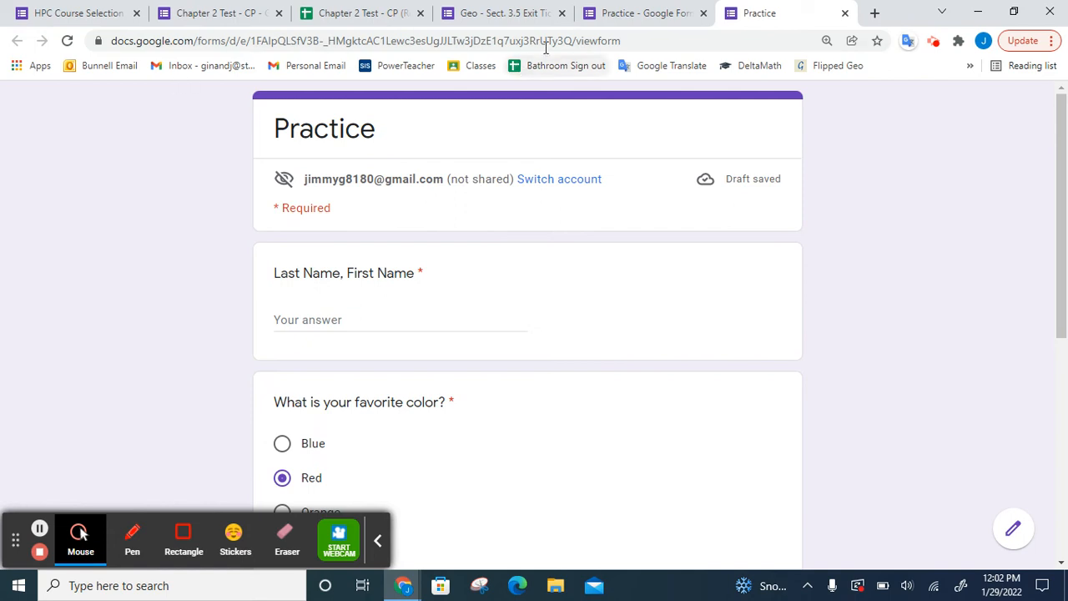
# - Compare the form's preview with its editable version and return to the editor
pyautogui.click(628, 17)
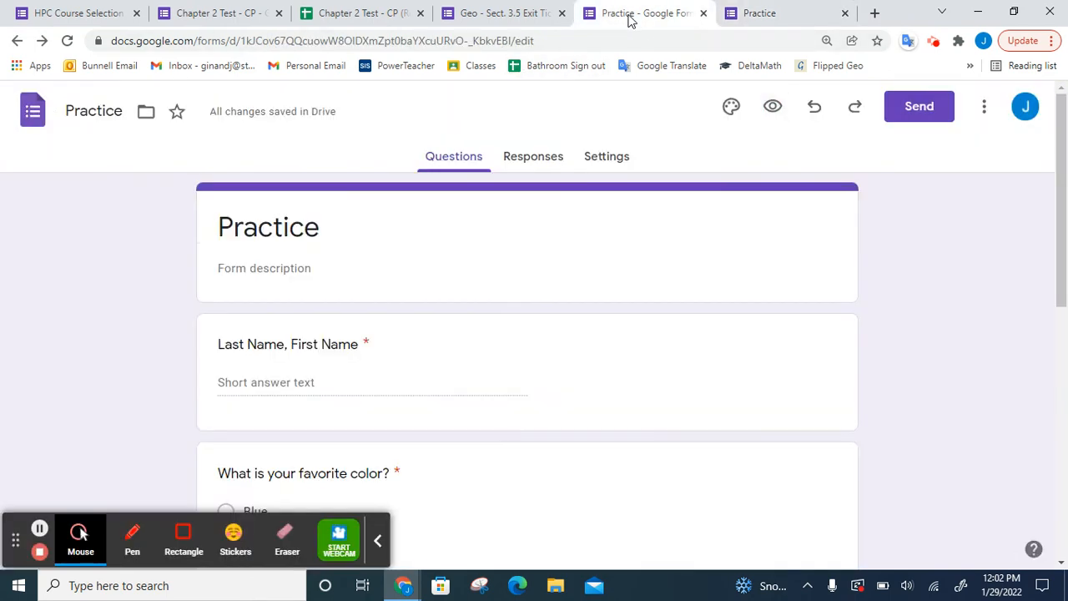
pyautogui.click(788, 14)
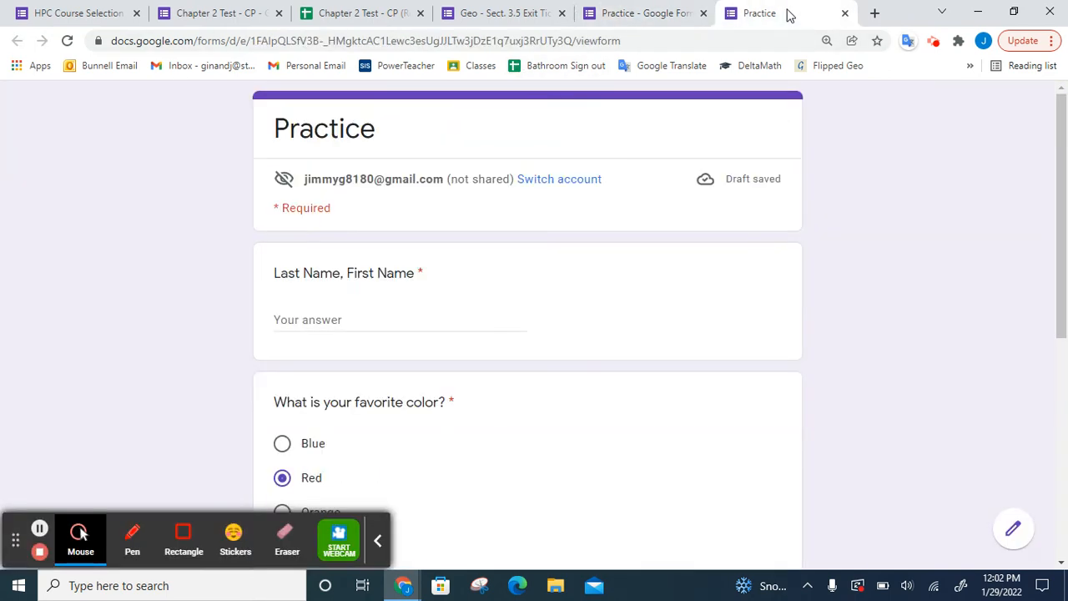
pyautogui.click(670, 17)
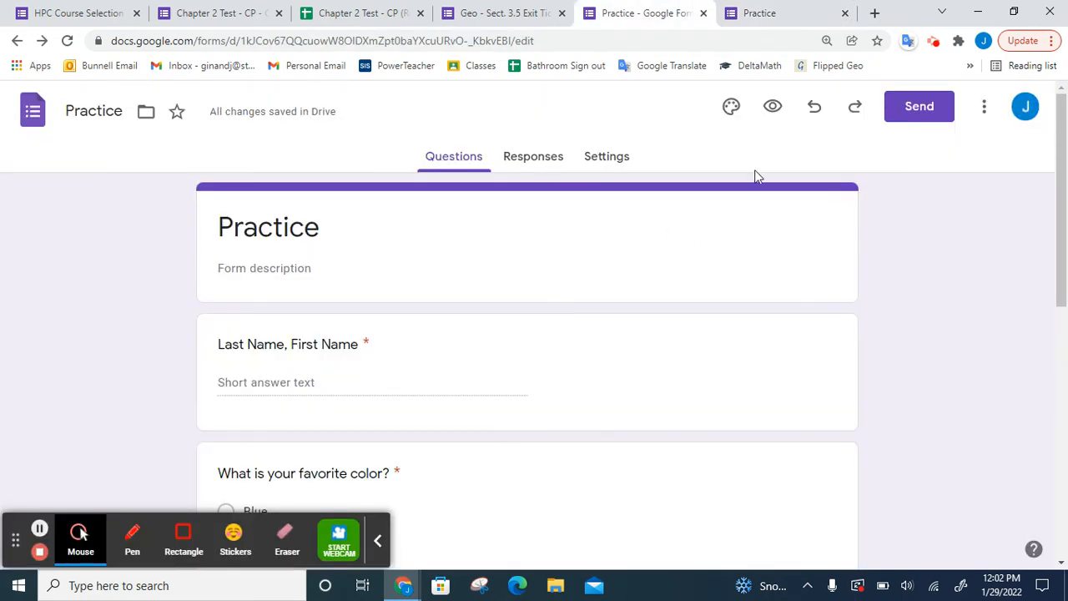
# - Look over the form's additional options, including the dialog for adding collaborators, without adding anyone
pyautogui.click(817, 107)
pyautogui.click(985, 112)
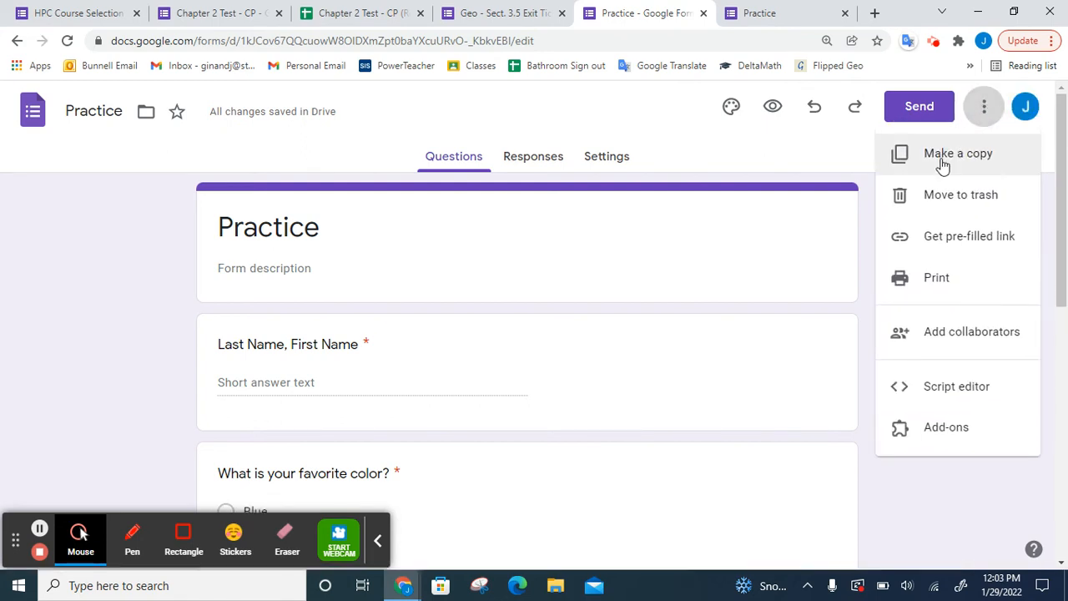
pyautogui.click(936, 334)
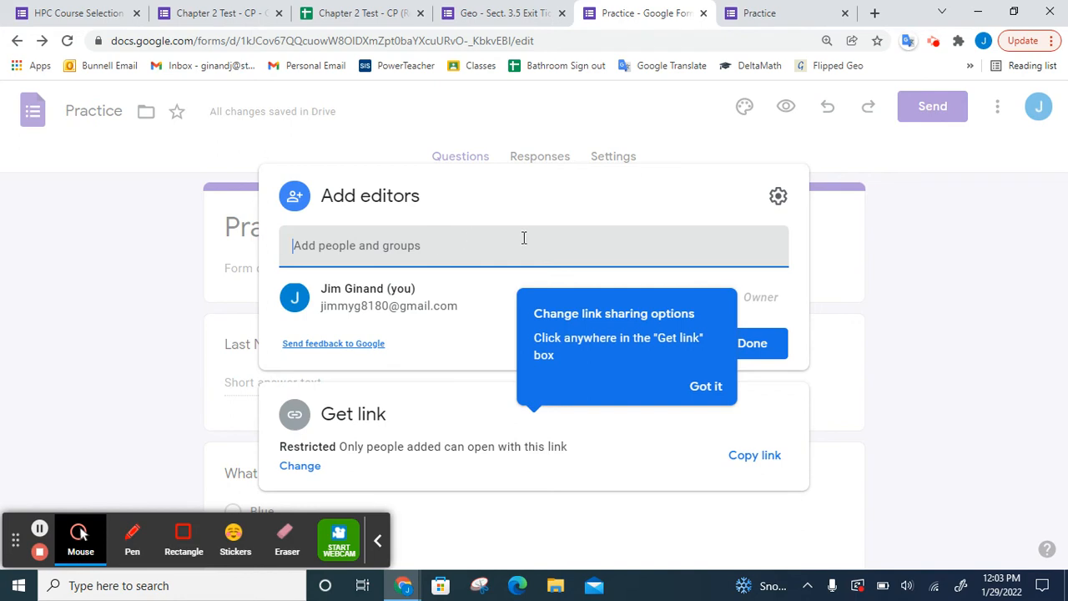
pyautogui.click(766, 354)
pyautogui.click(985, 117)
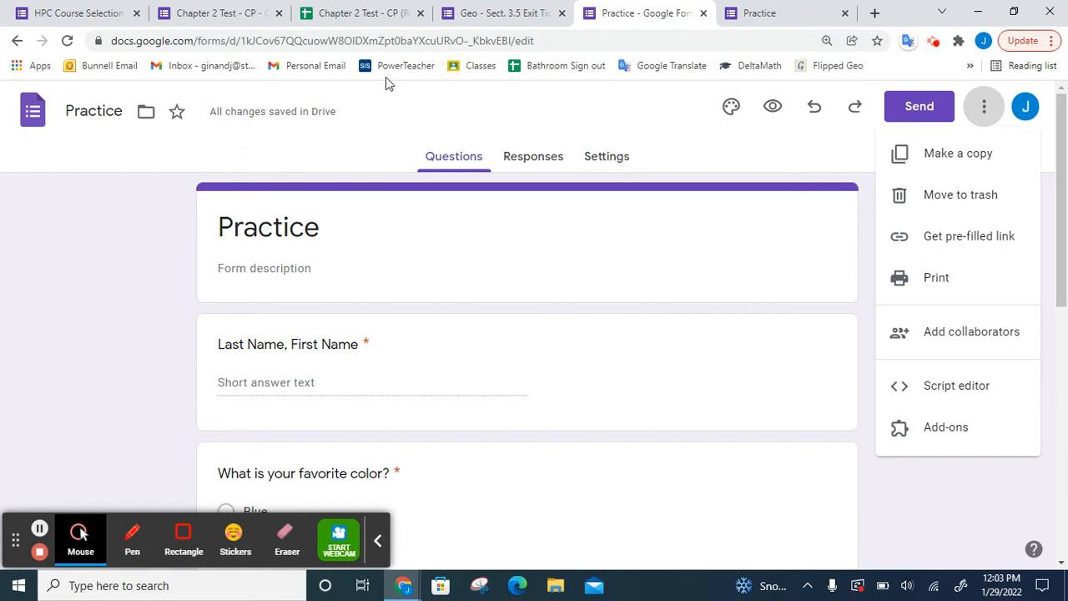
# - Switch to the HPC Course Selection form and look over its name question and math course checkbox question
pyautogui.click(90, 19)
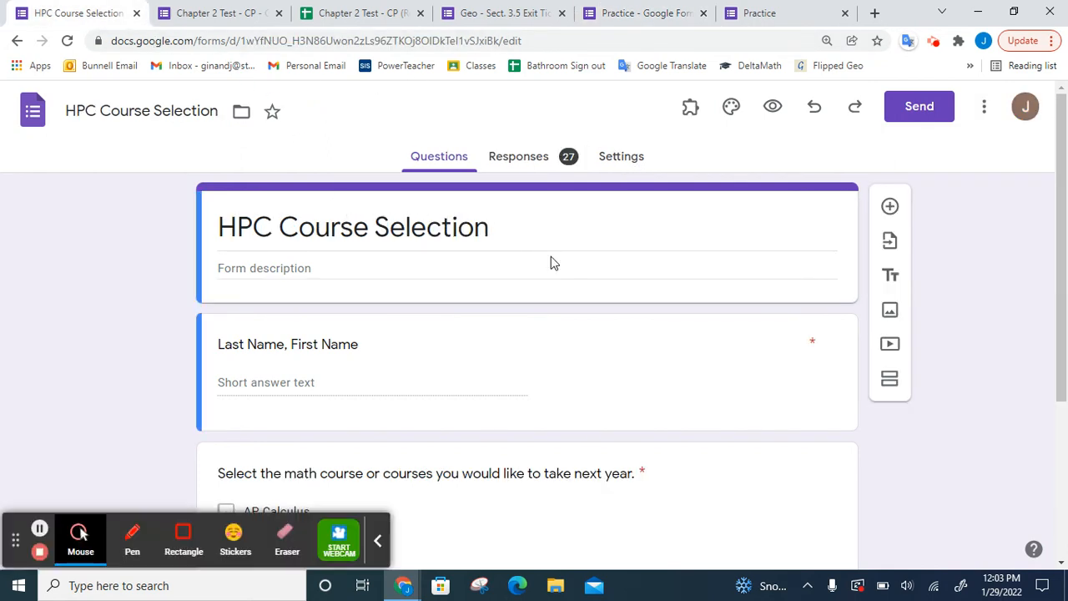
pyautogui.scroll(-1, 482, 309)
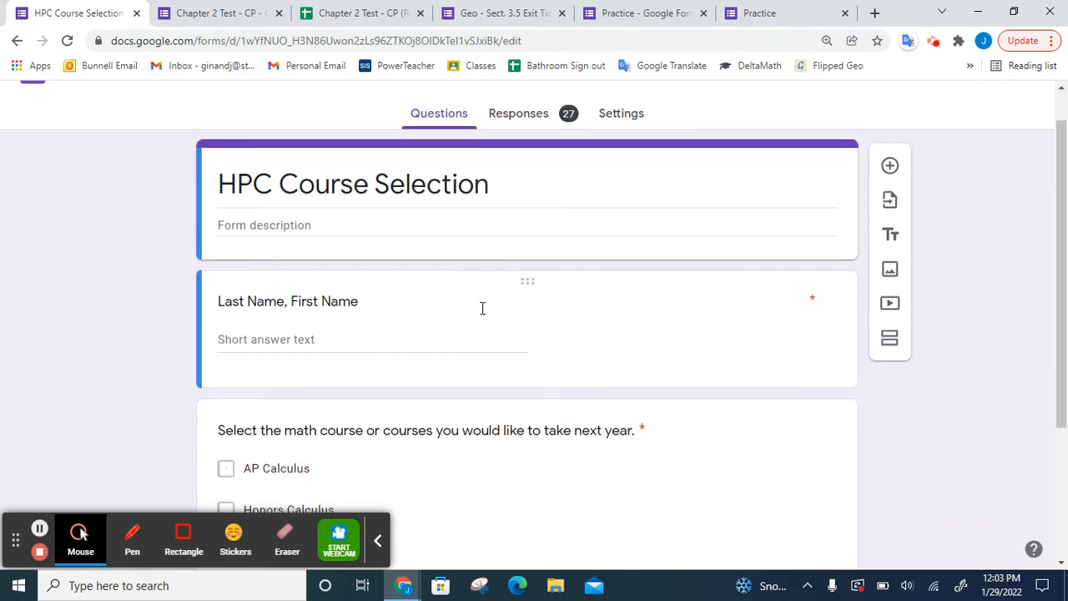
pyautogui.scroll(-5, 483, 308)
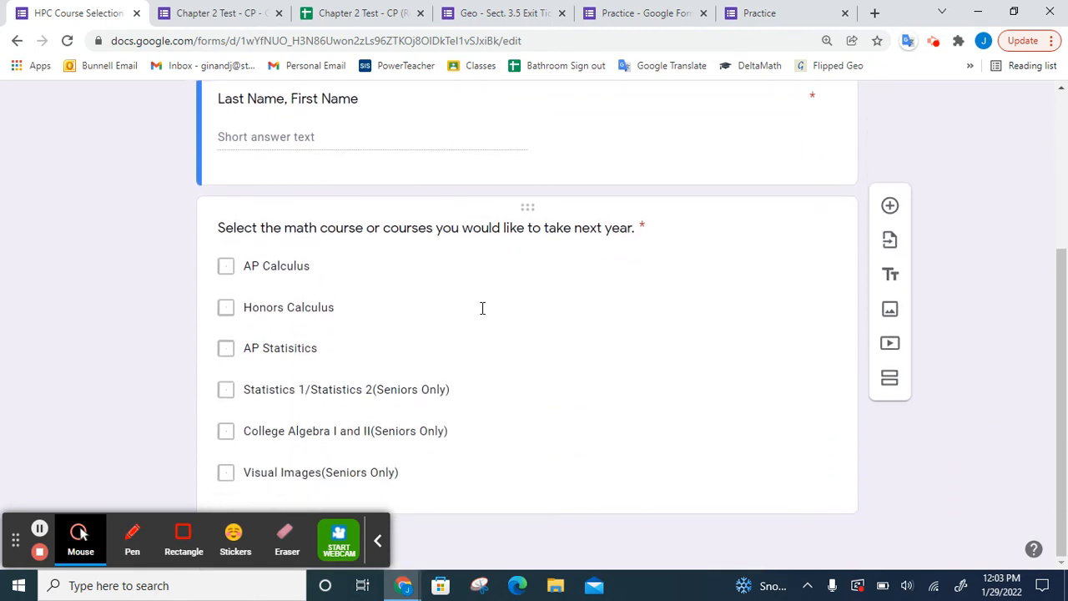
pyautogui.click(512, 321)
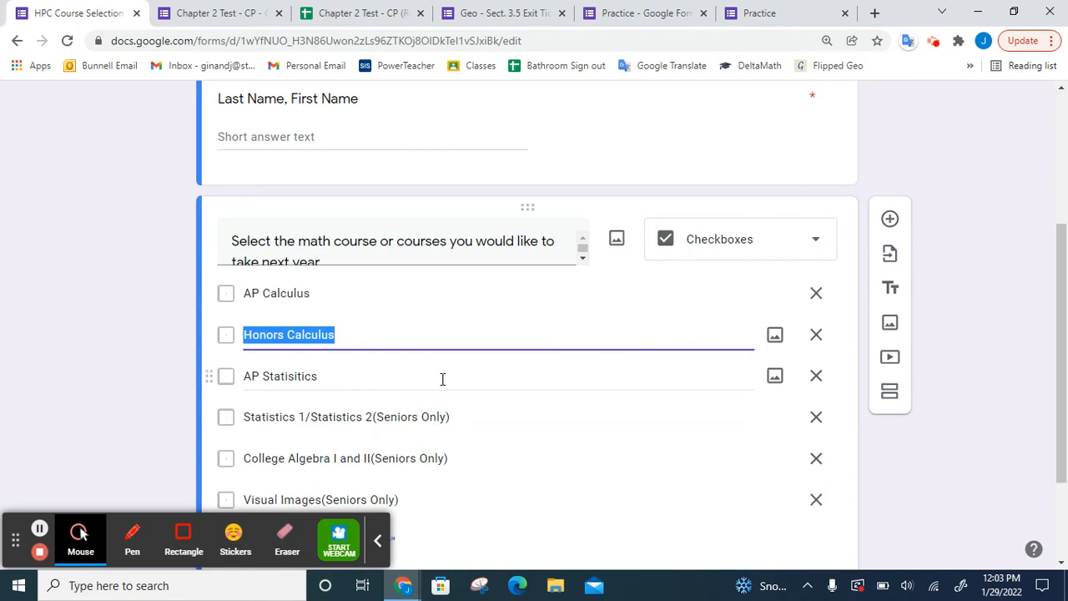
pyautogui.scroll(-3, 563, 378)
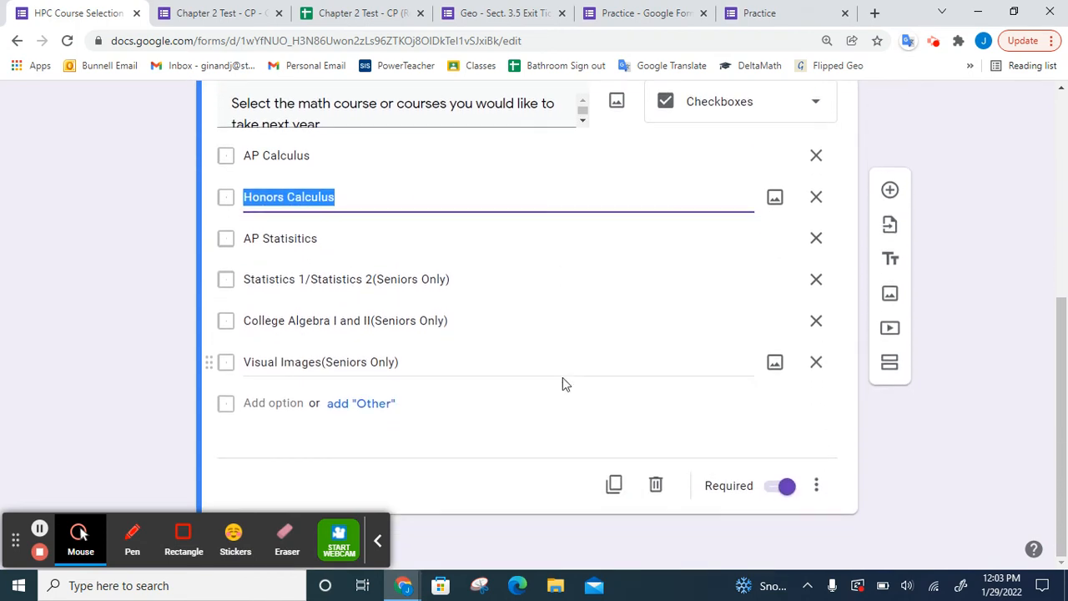
pyautogui.scroll(6, 563, 382)
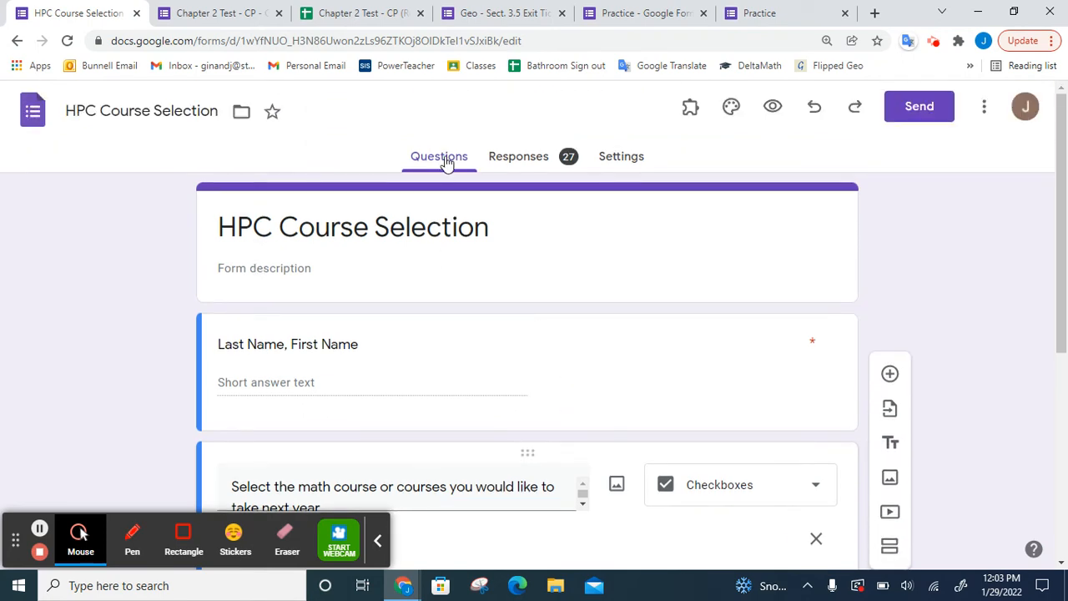
# - Examine the HPC Course Selection responses, covering the summary's name list and course chart, and open the per-question view
pyautogui.click(529, 161)
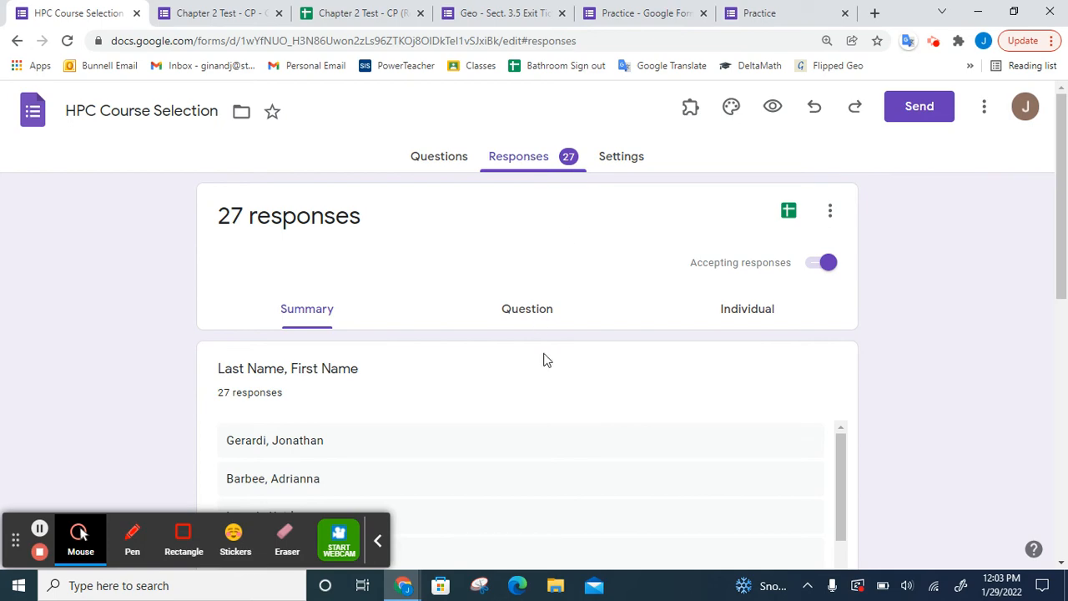
pyautogui.scroll(-5, 544, 359)
pyautogui.scroll(-10, 543, 358)
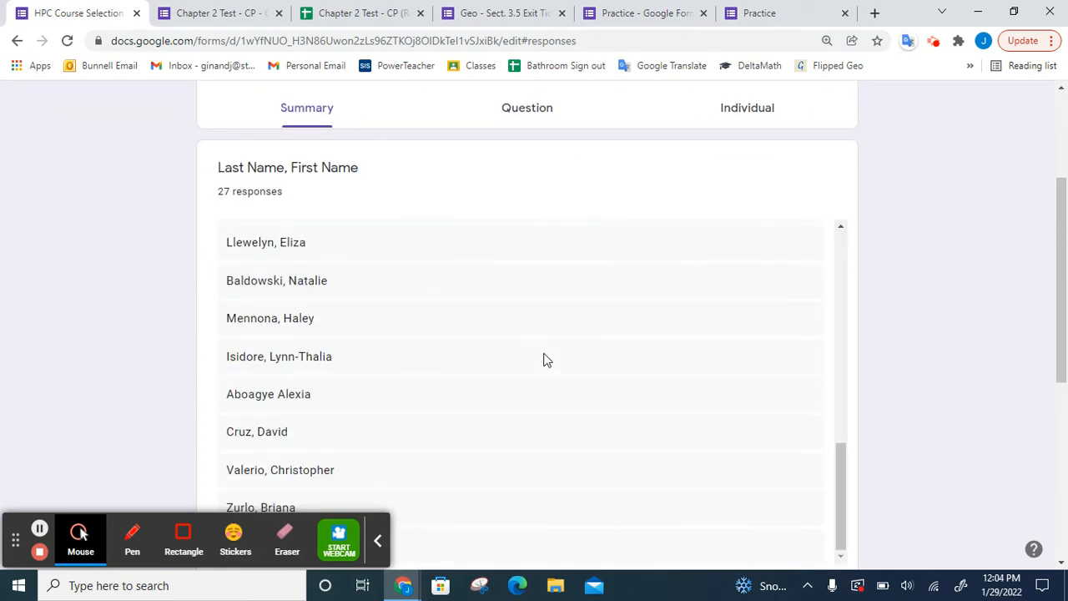
pyautogui.scroll(2, 544, 358)
pyautogui.scroll(-5, 544, 360)
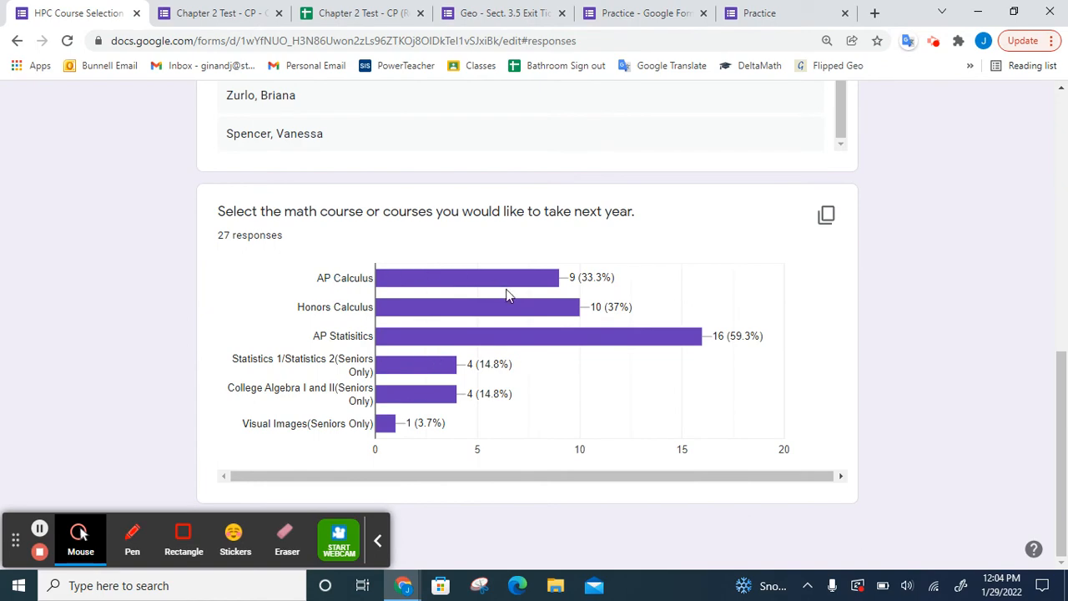
pyautogui.scroll(10, 500, 383)
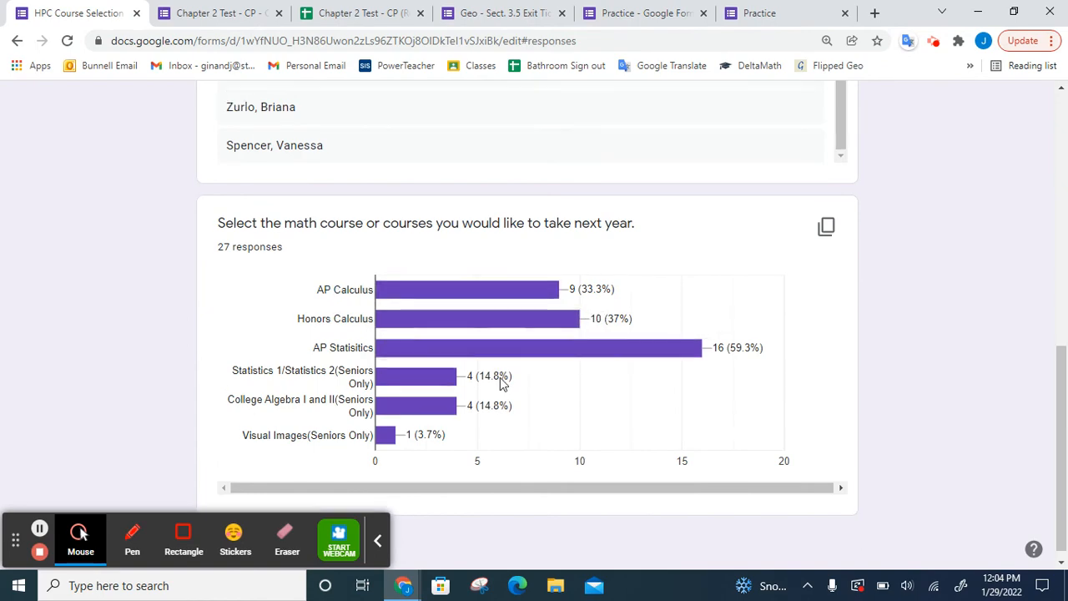
pyautogui.scroll(10, 500, 378)
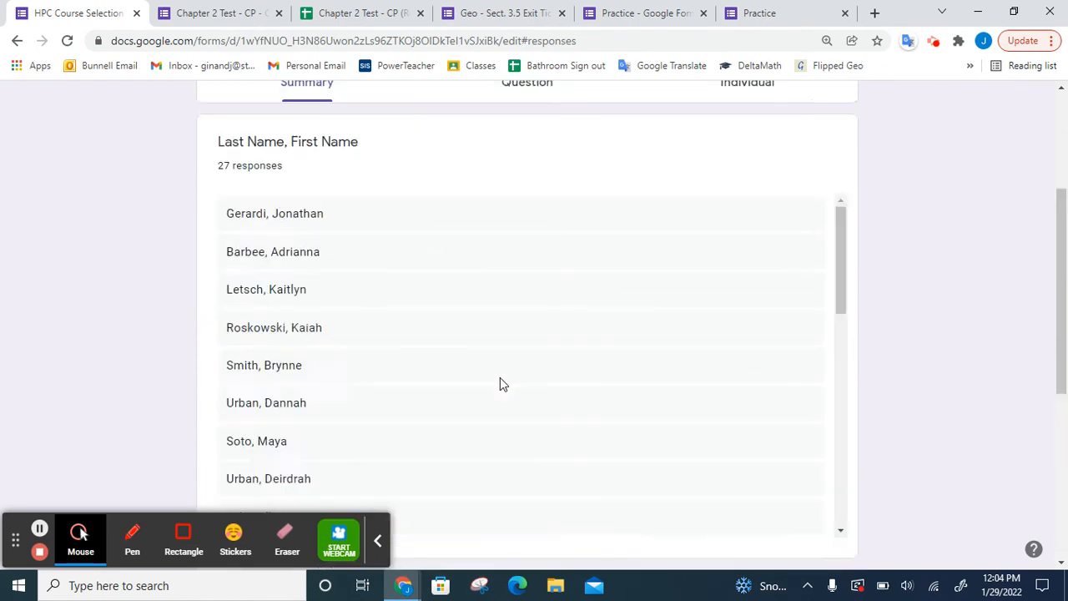
pyautogui.click(519, 321)
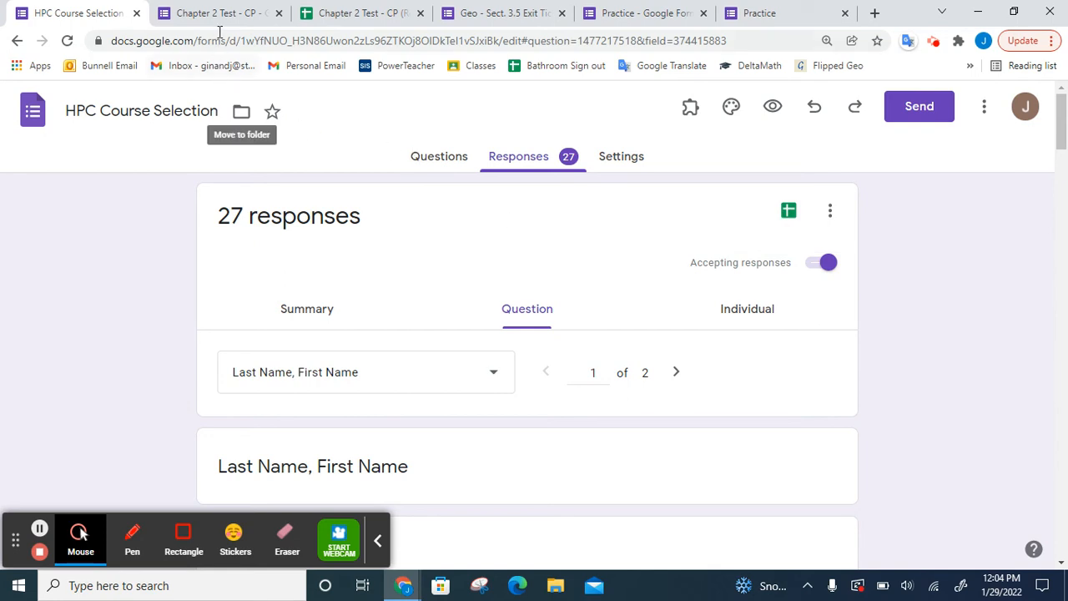
# - Switch to the Geo - Sect. 3.5 Exit Ticket form and examine its first slope question with the graph image
pyautogui.click(470, 14)
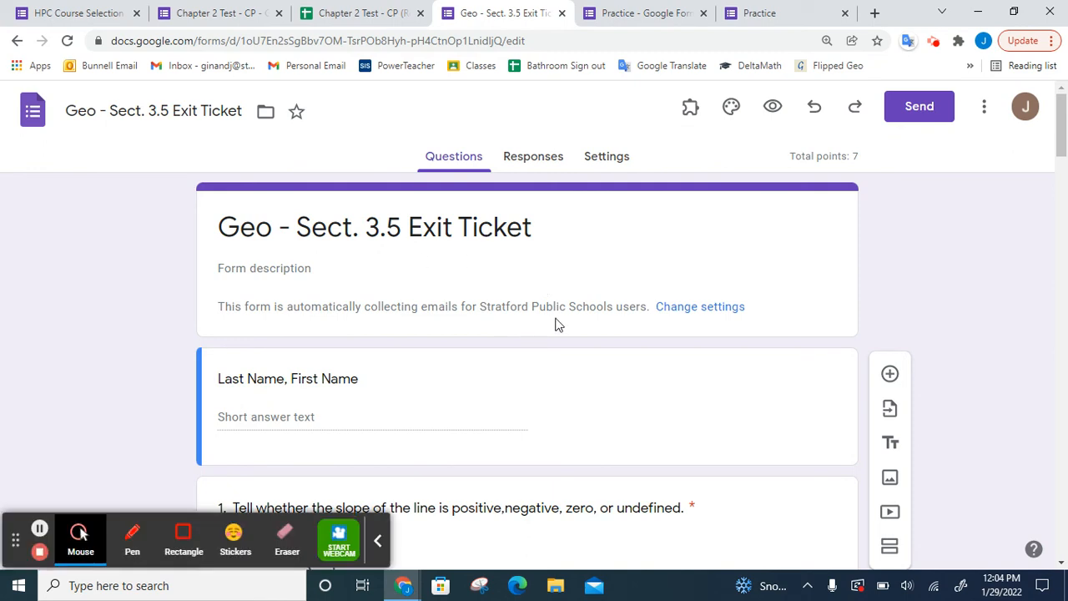
pyautogui.scroll(-2, 559, 325)
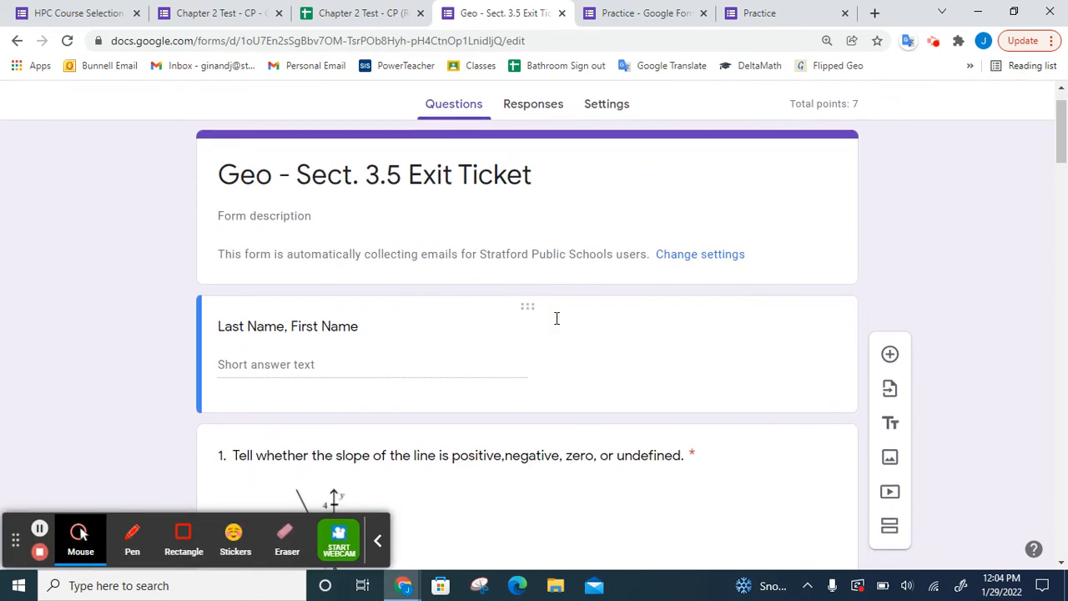
pyautogui.scroll(-4, 558, 321)
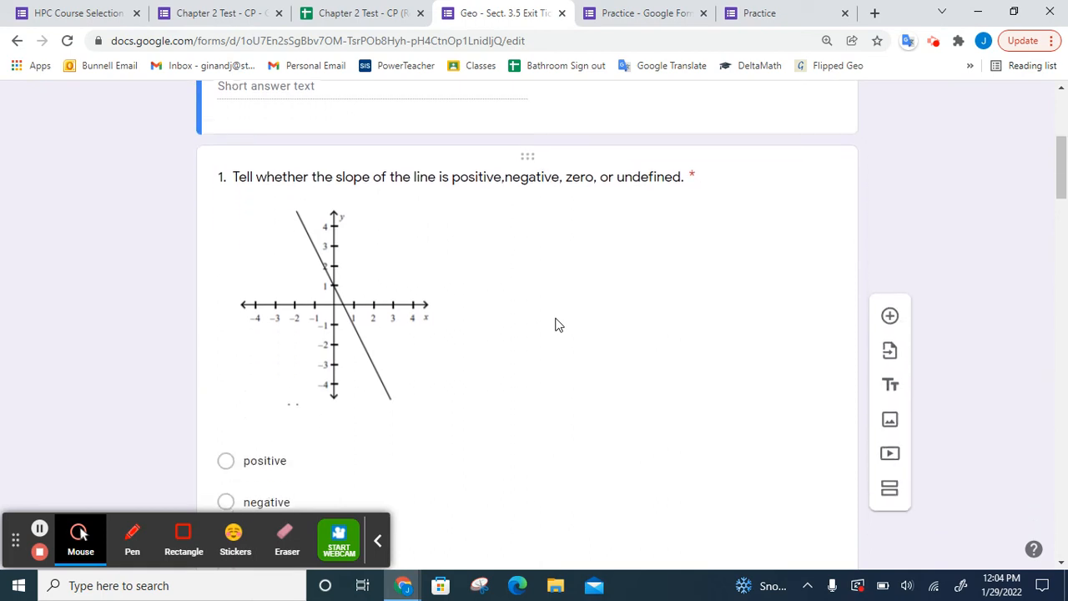
pyautogui.click(343, 267)
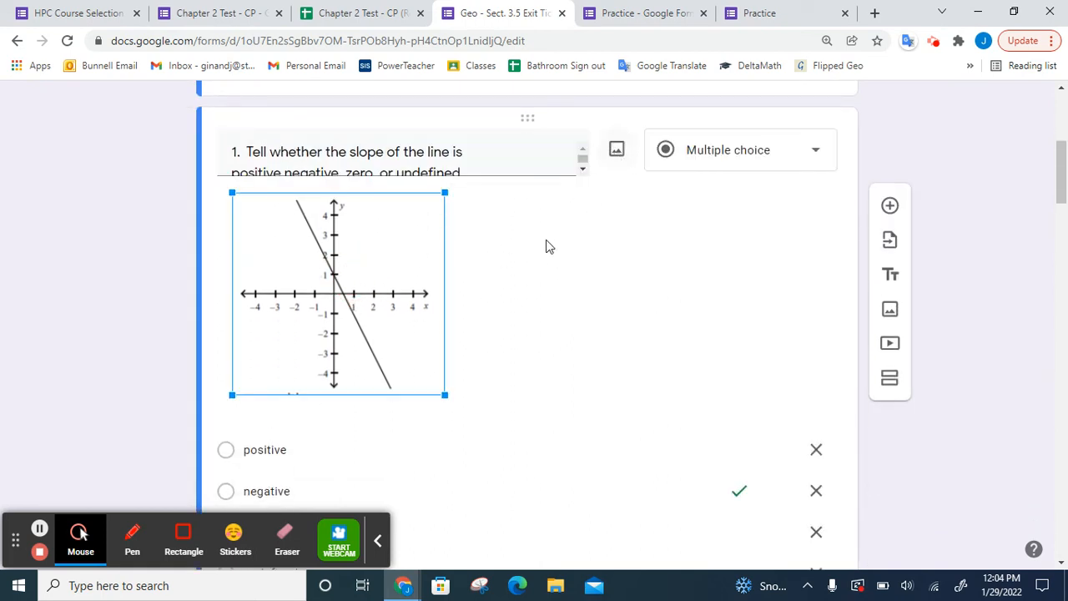
pyautogui.scroll(5, 574, 304)
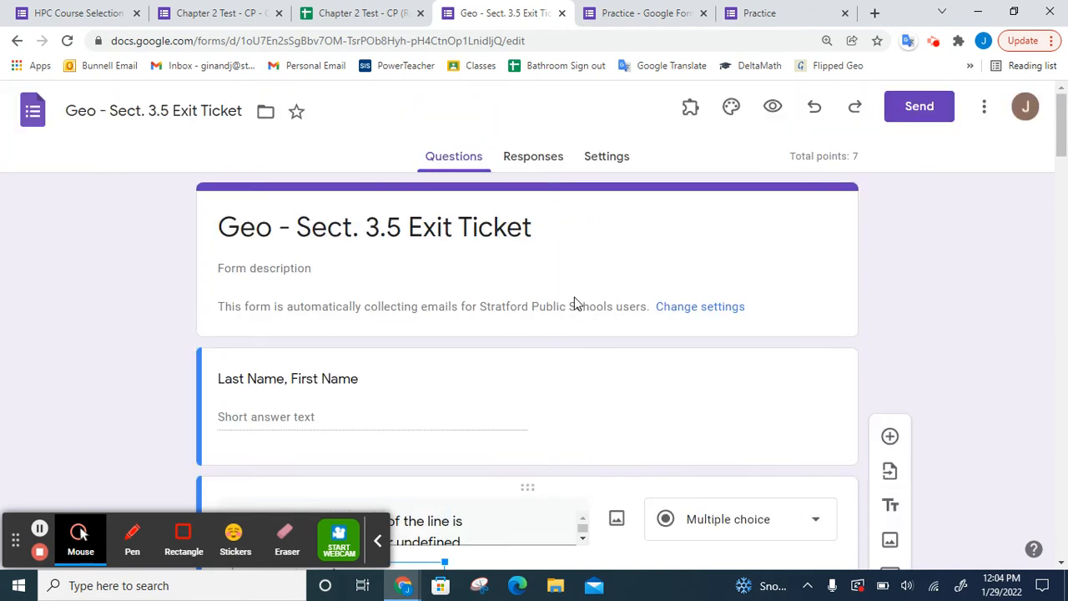
# - In the exit ticket's settings, turn the Make this a quiz option off and back on
pyautogui.click(606, 158)
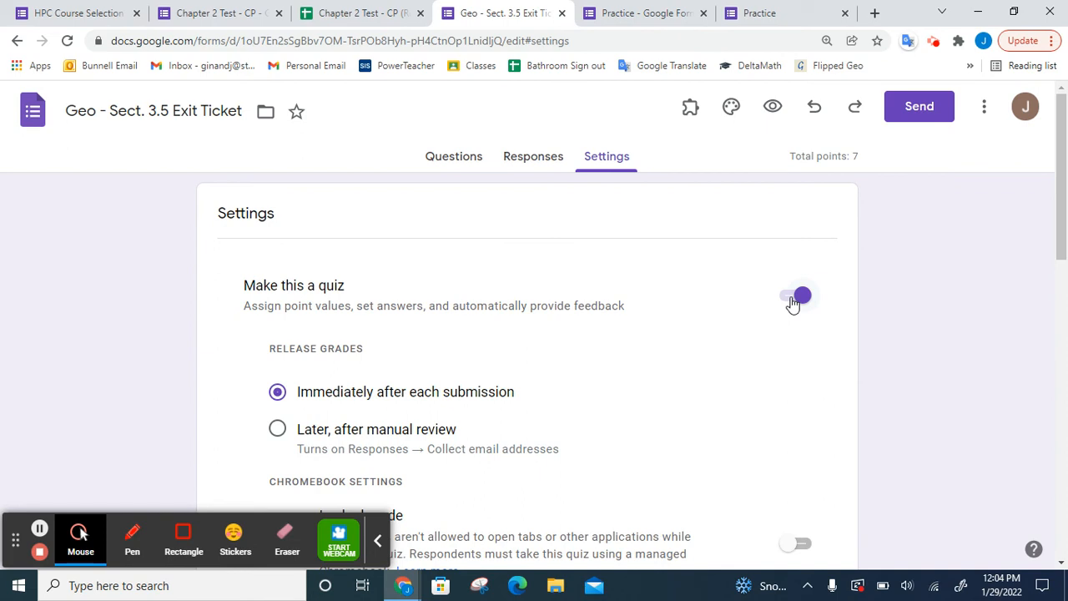
pyautogui.click(793, 299)
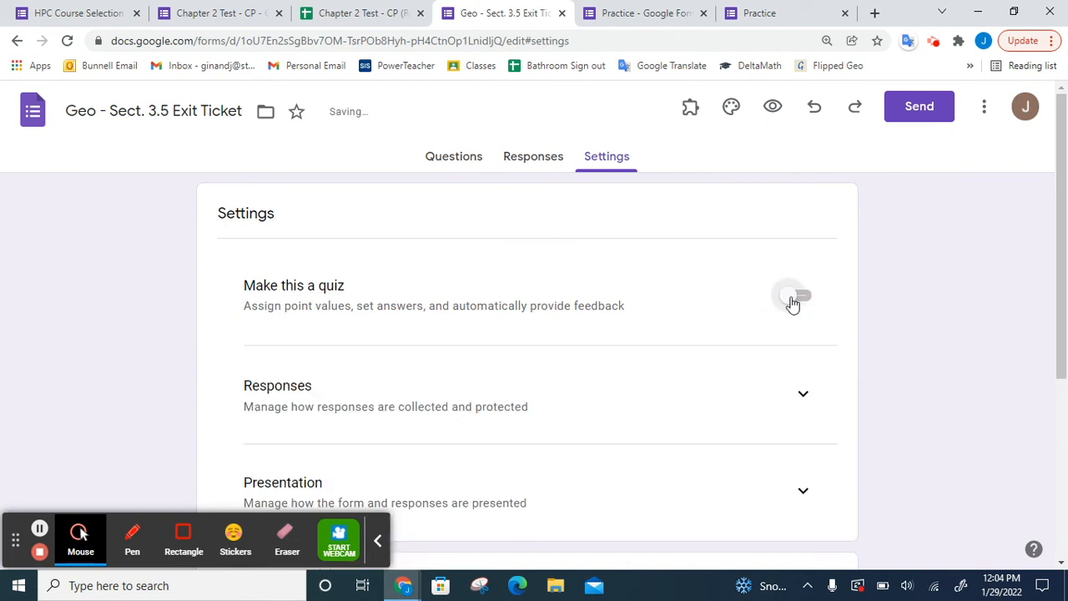
pyautogui.click(793, 299)
pyautogui.scroll(-3, 559, 332)
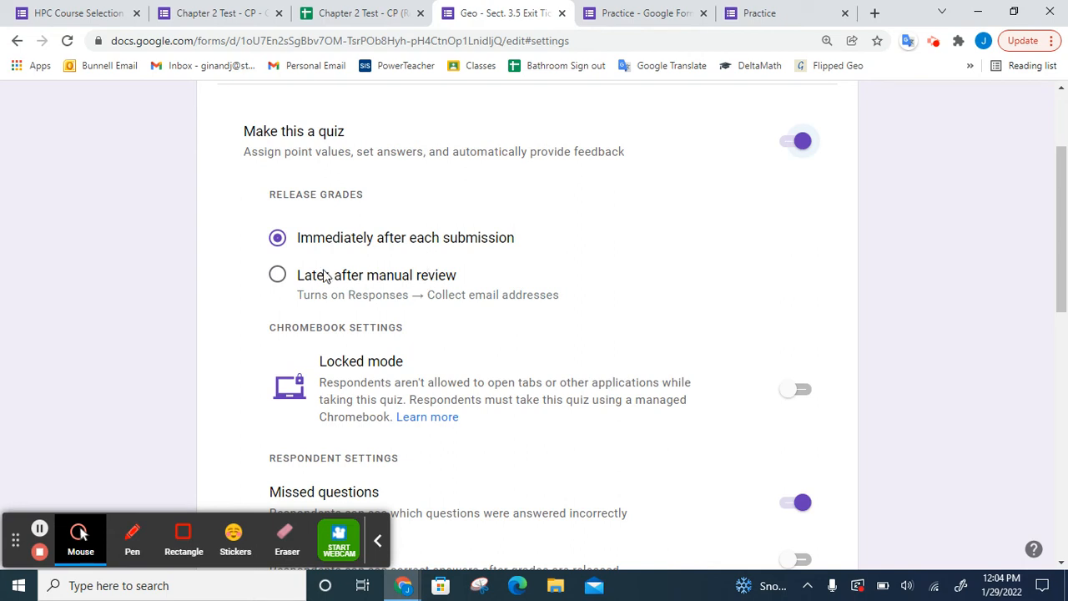
# - Try releasing grades later after manual review, restore release immediately after each submission, and look over the respondent settings
pyautogui.click(279, 275)
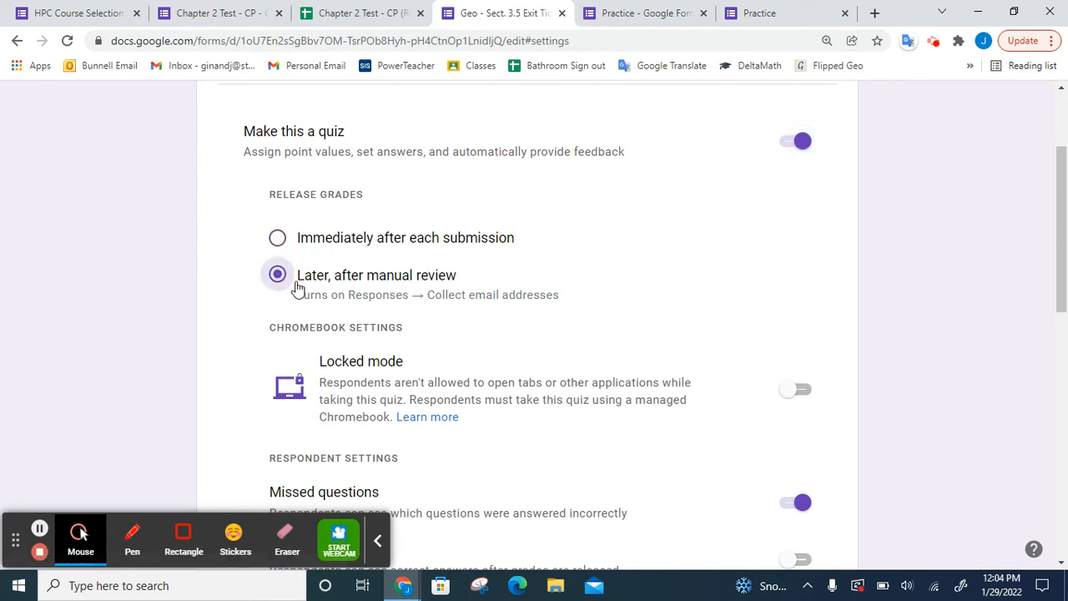
pyautogui.click(279, 241)
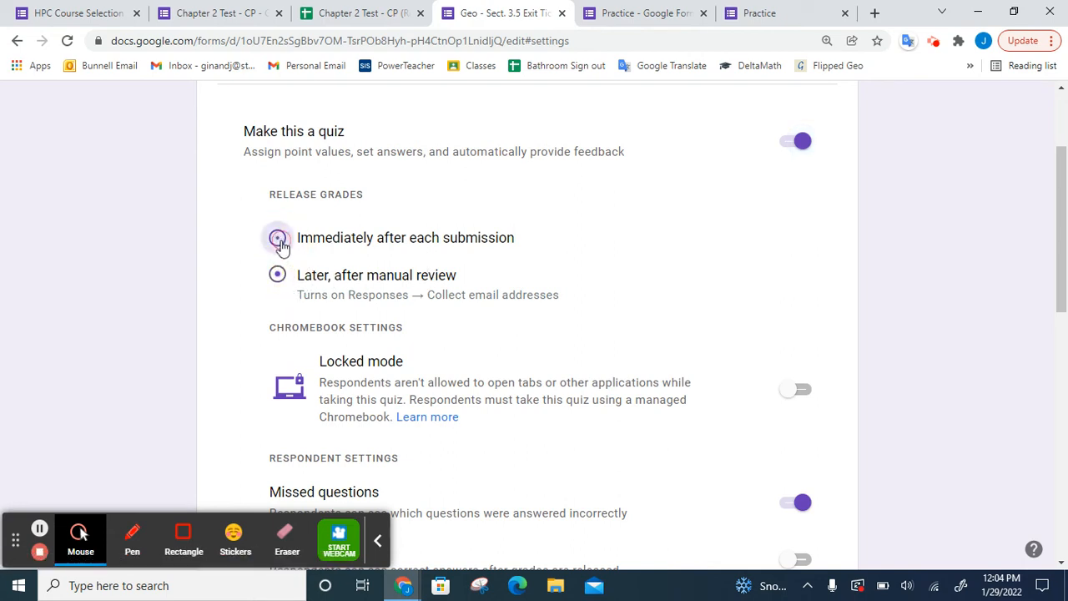
pyautogui.scroll(-3, 592, 322)
pyautogui.scroll(-1, 592, 322)
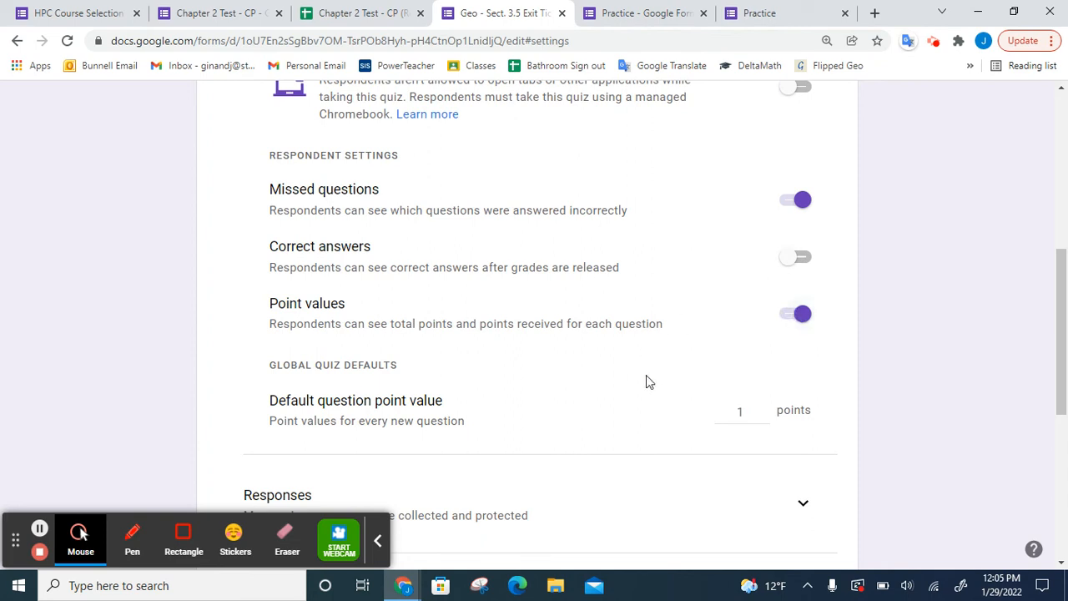
# - Try a default question point value of 5 and return it to 1
pyautogui.scroll(-2, 756, 390)
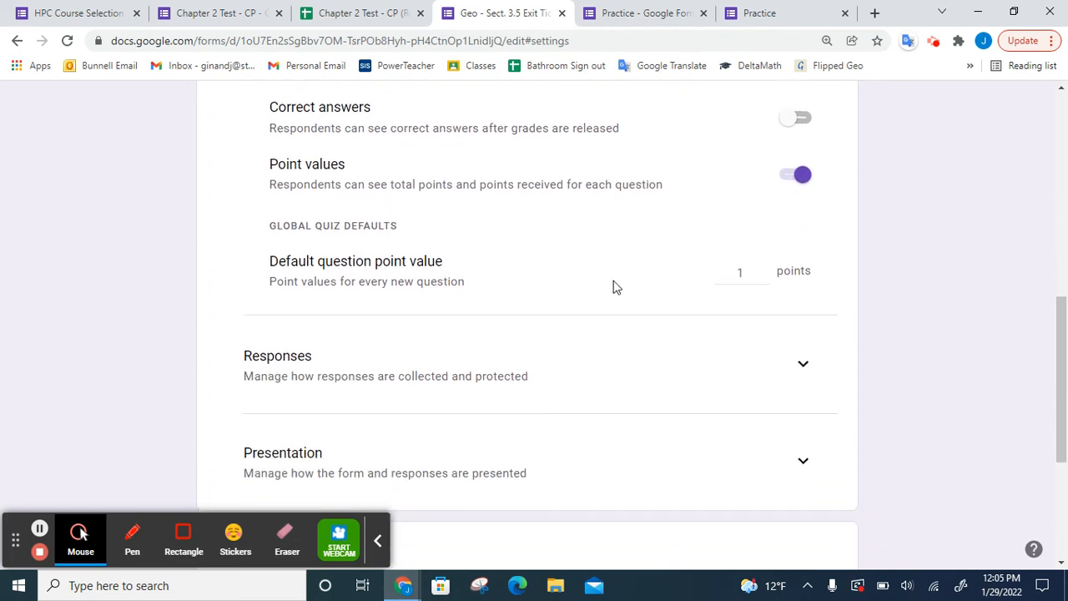
pyautogui.doubleClick(763, 272)
pyautogui.click(763, 273)
pyautogui.click(763, 272)
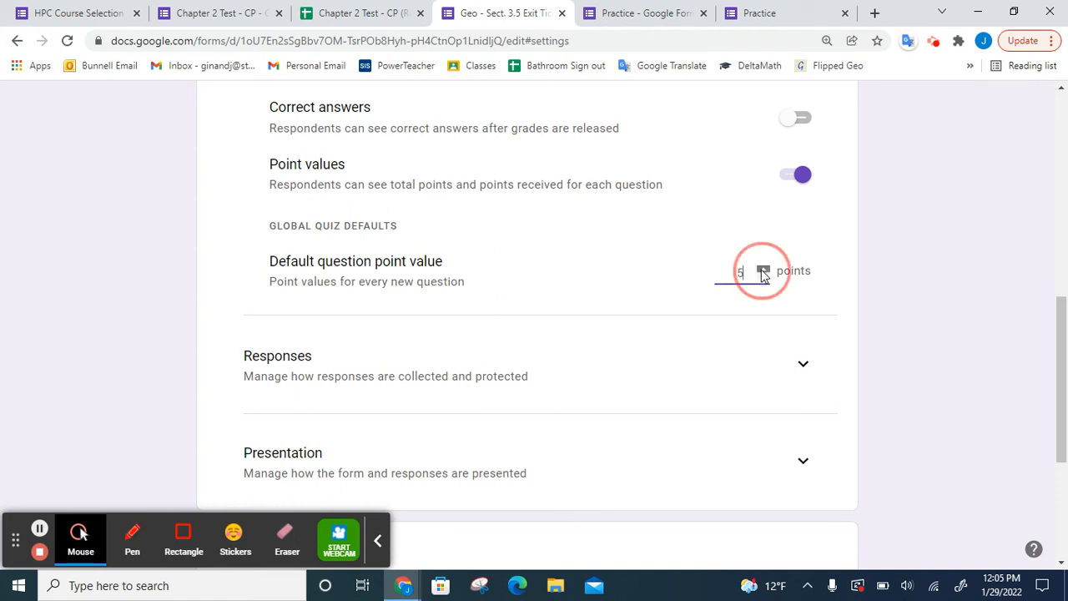
pyautogui.doubleClick(763, 276)
pyautogui.doubleClick(763, 276)
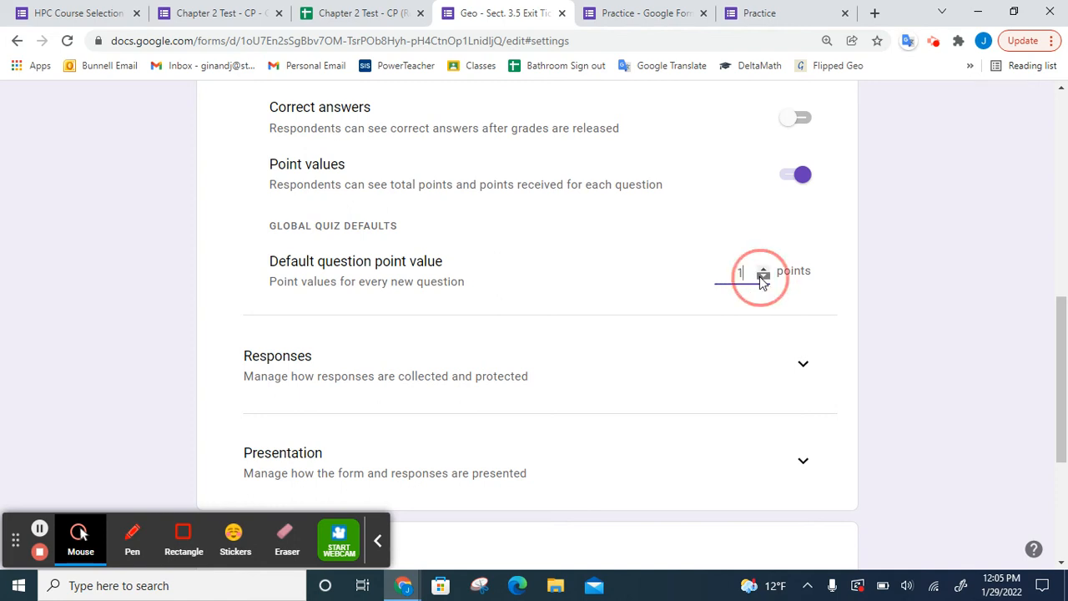
# - Expand the exit ticket's response settings, look through the email, editing and sign-in options, and collapse them without changes
pyautogui.scroll(-1, 521, 266)
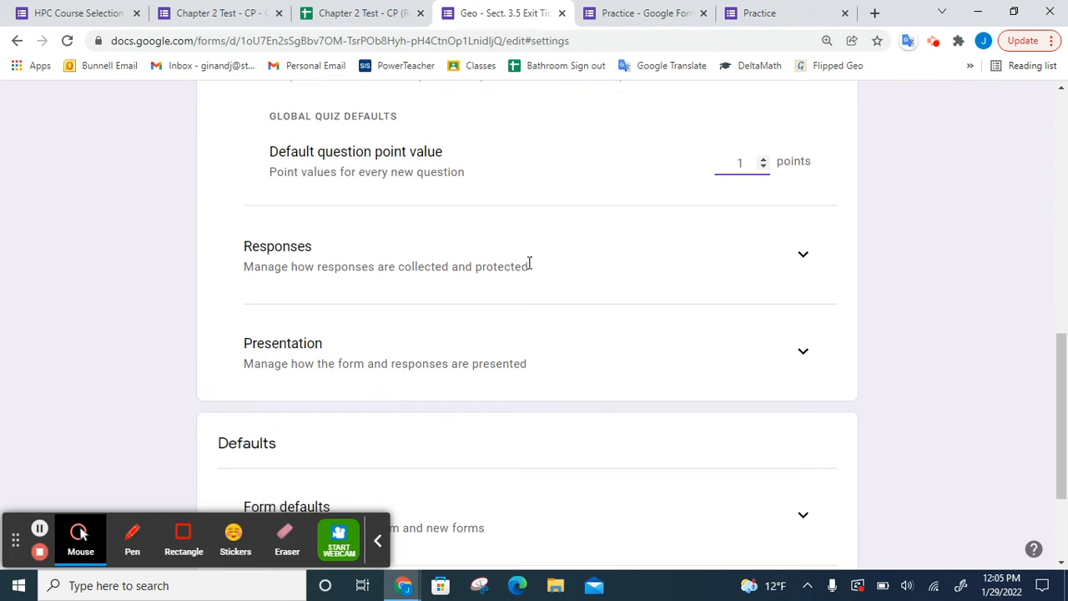
pyautogui.click(801, 259)
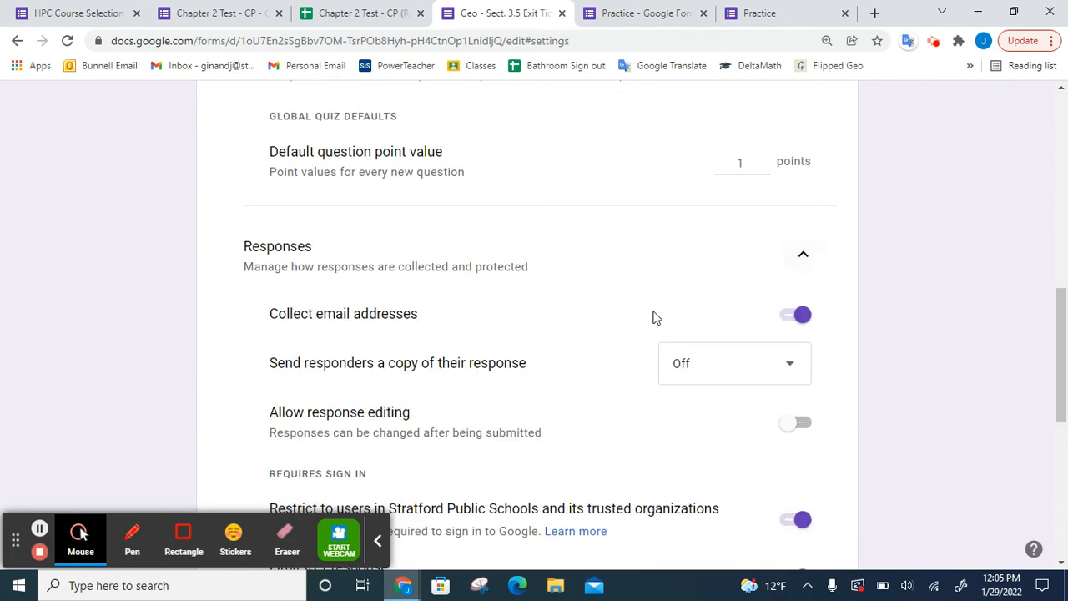
pyautogui.scroll(-2, 655, 317)
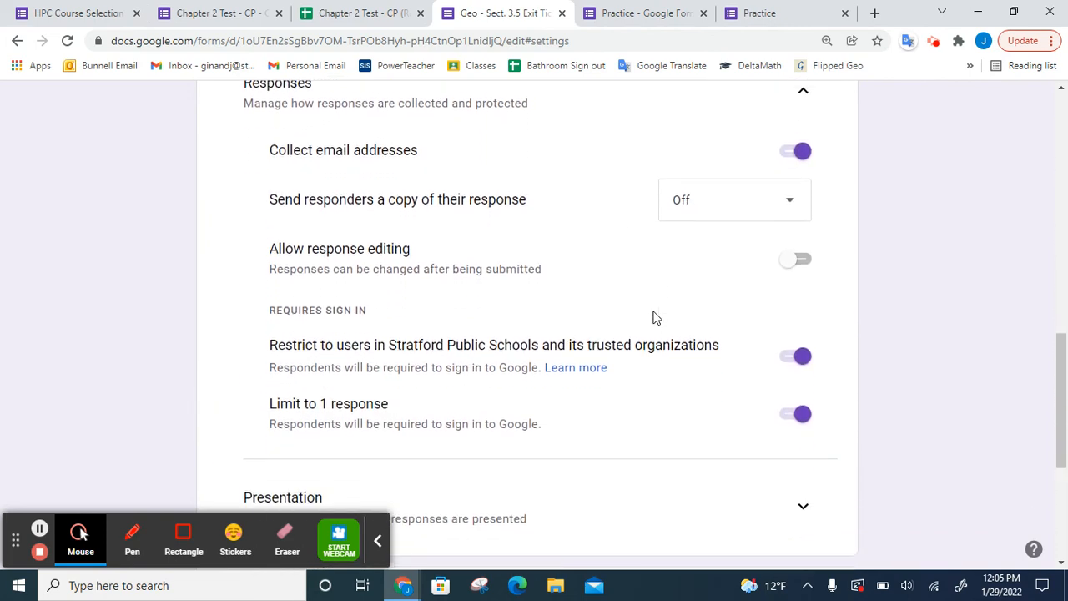
pyautogui.scroll(-1, 655, 317)
pyautogui.scroll(3, 693, 372)
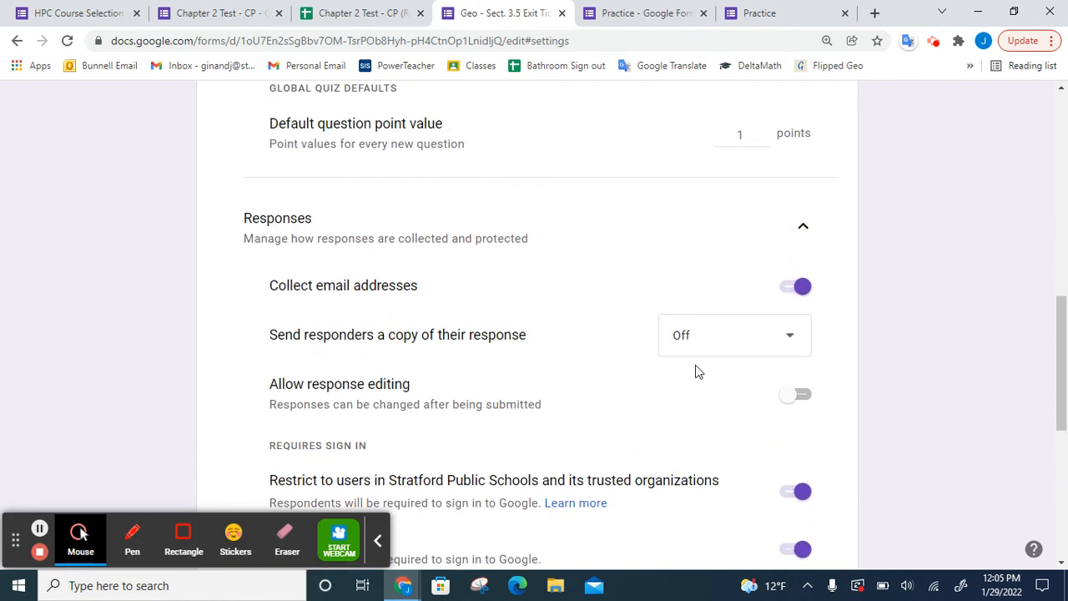
pyautogui.click(803, 300)
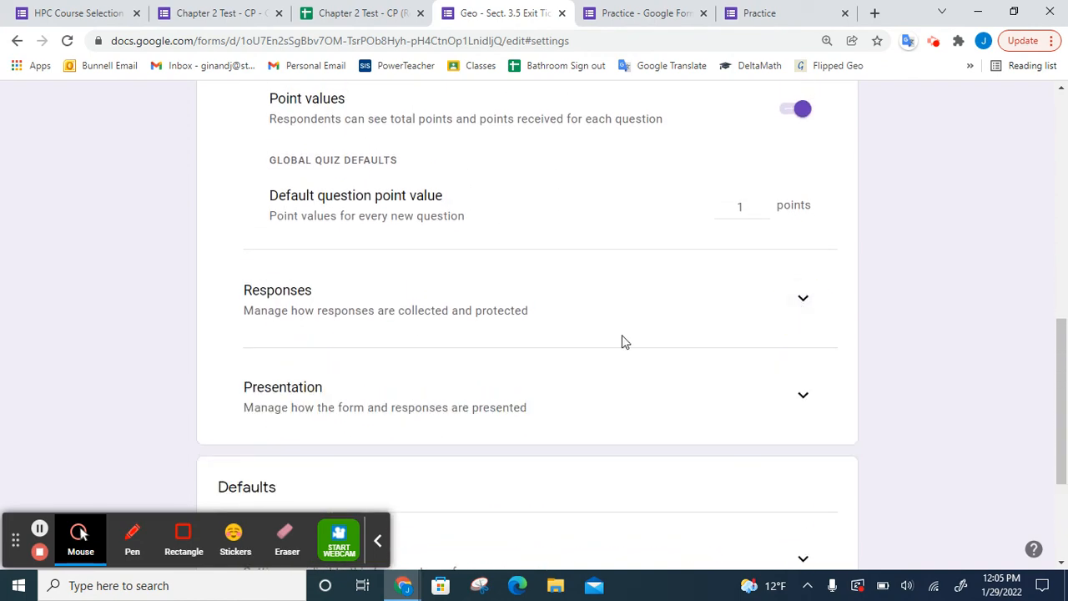
# - Open the exit ticket's responses to check whether any have been submitted
pyautogui.scroll(5, 622, 336)
pyautogui.scroll(3, 622, 335)
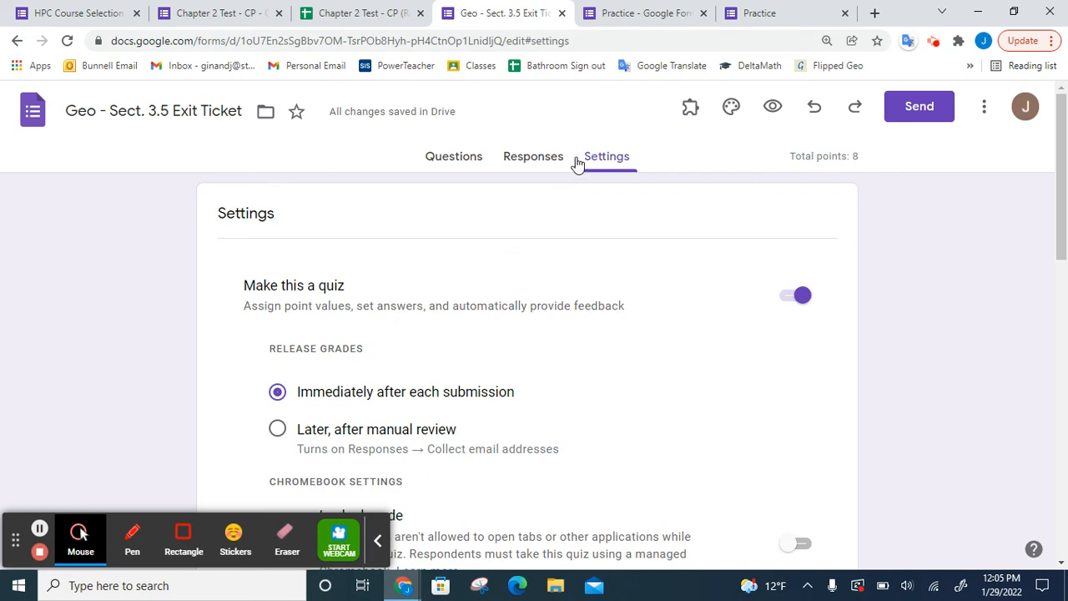
pyautogui.click(522, 158)
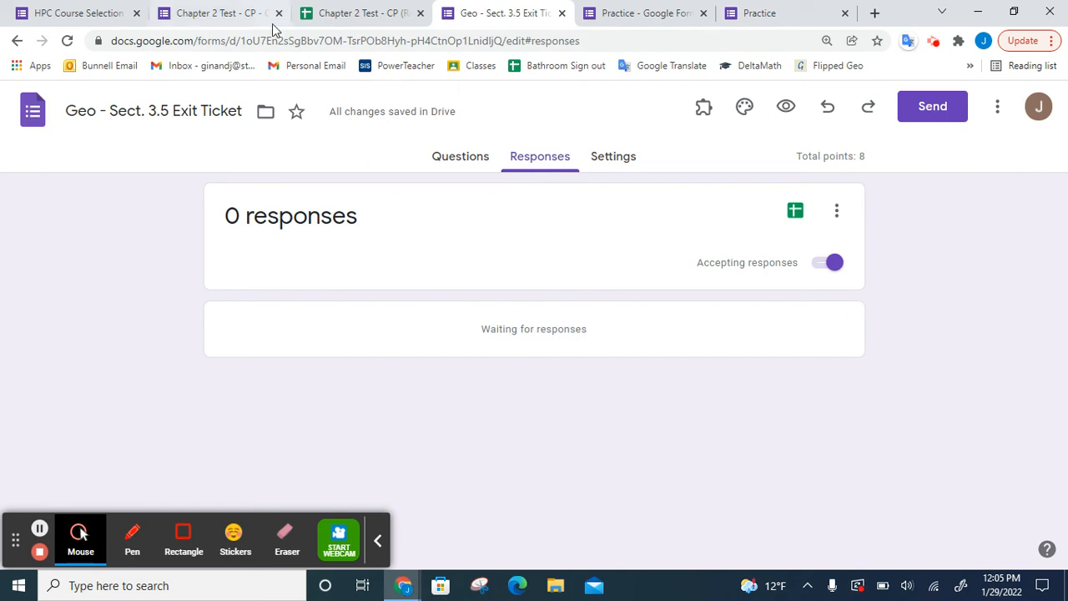
# - Switch to the Chapter 2 Test - CP form, look over its response insights and open its questions
pyautogui.click(221, 13)
pyautogui.scroll(-1, 451, 232)
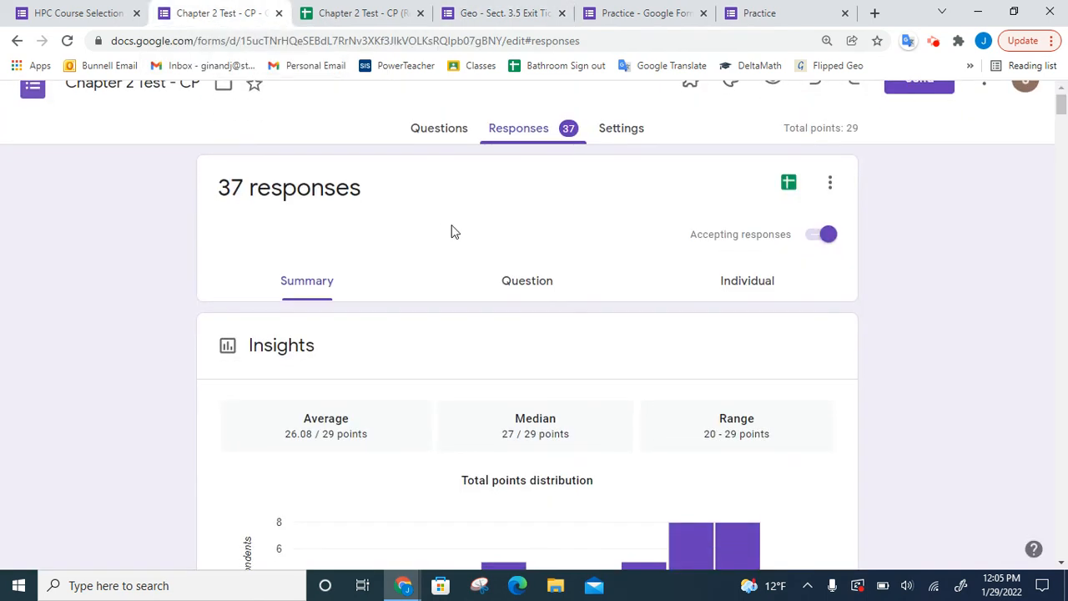
pyautogui.scroll(-1, 451, 232)
pyautogui.click(429, 98)
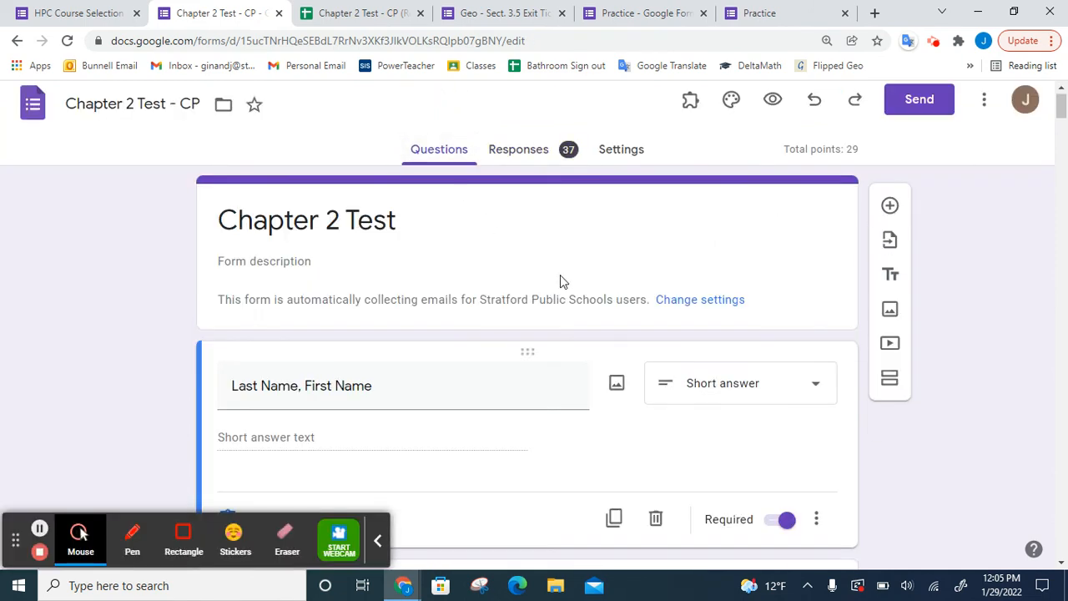
# - Open the answer key of question 1 on the Transitive Property in the Chapter 2 Test
pyautogui.scroll(-1, 560, 275)
pyautogui.scroll(-4, 561, 276)
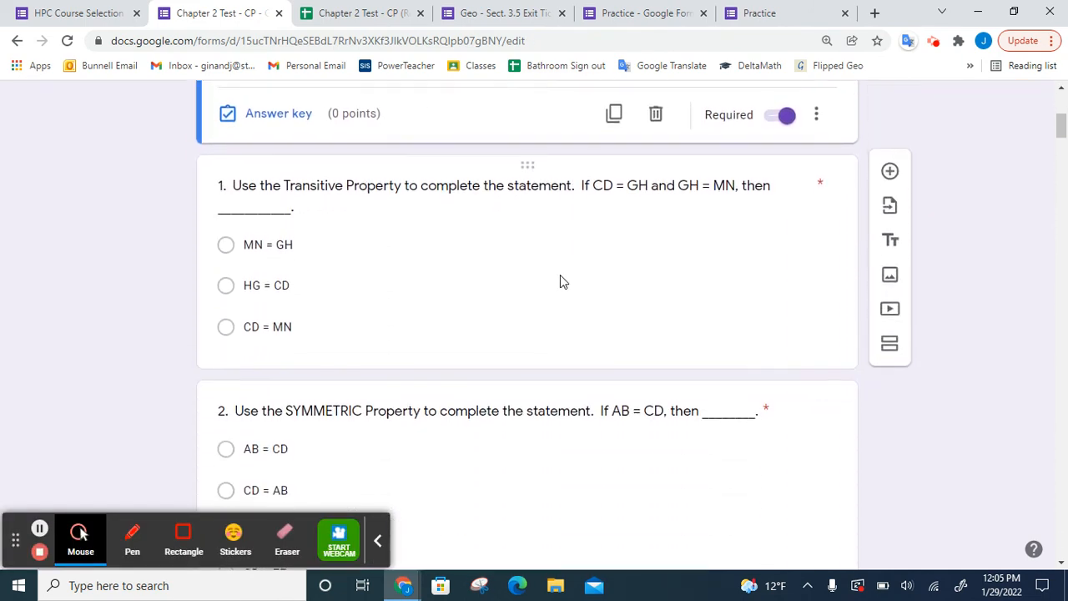
pyautogui.click(486, 264)
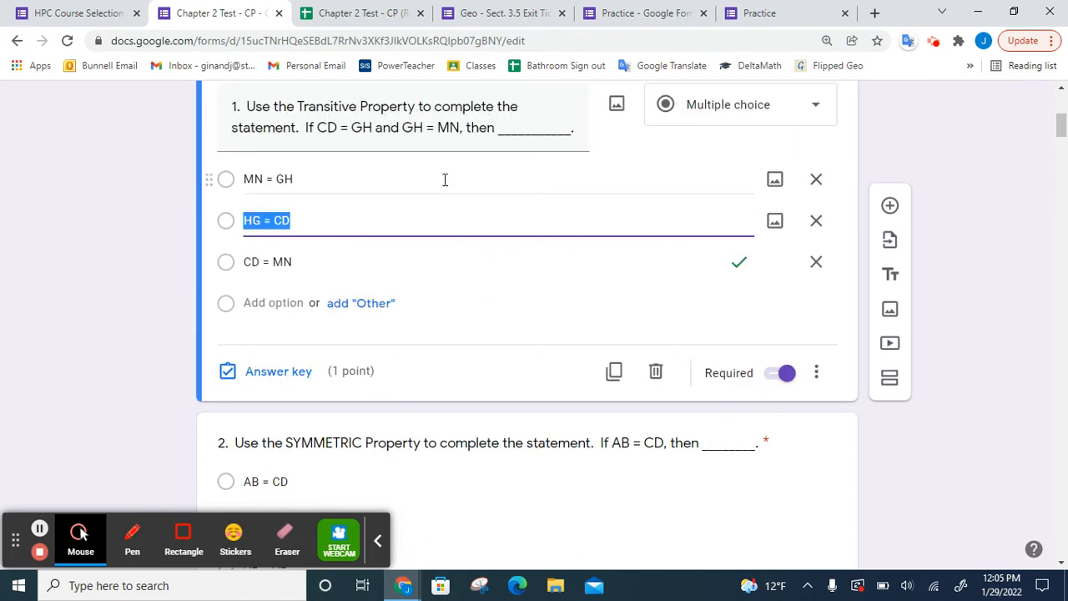
pyautogui.click(278, 372)
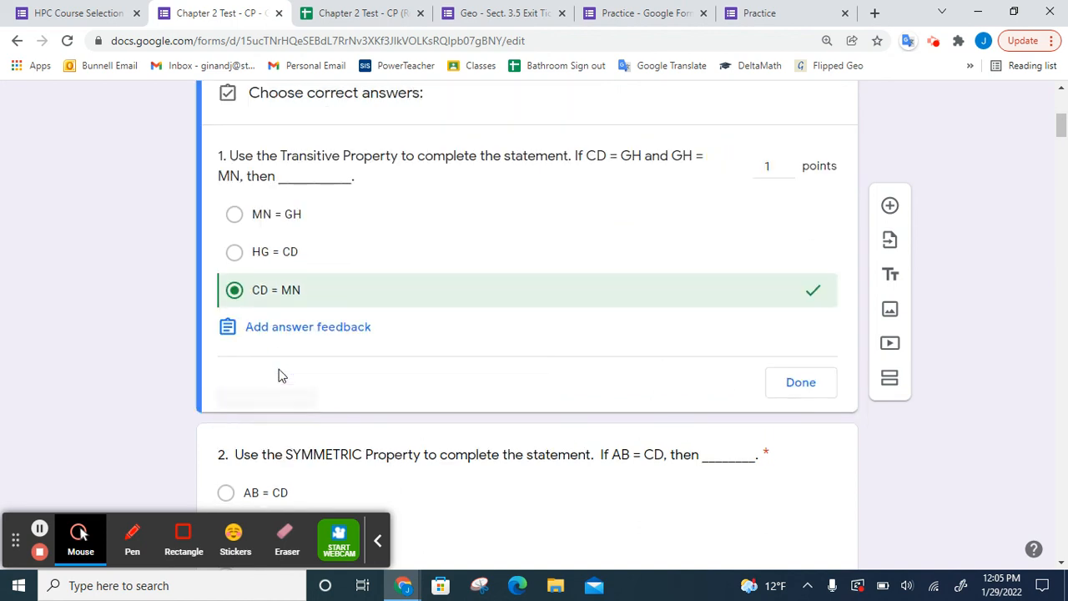
# - Try marking HG = CD and MN = GH as additional correct answers, unmark both, and close the answer key
pyautogui.click(282, 251)
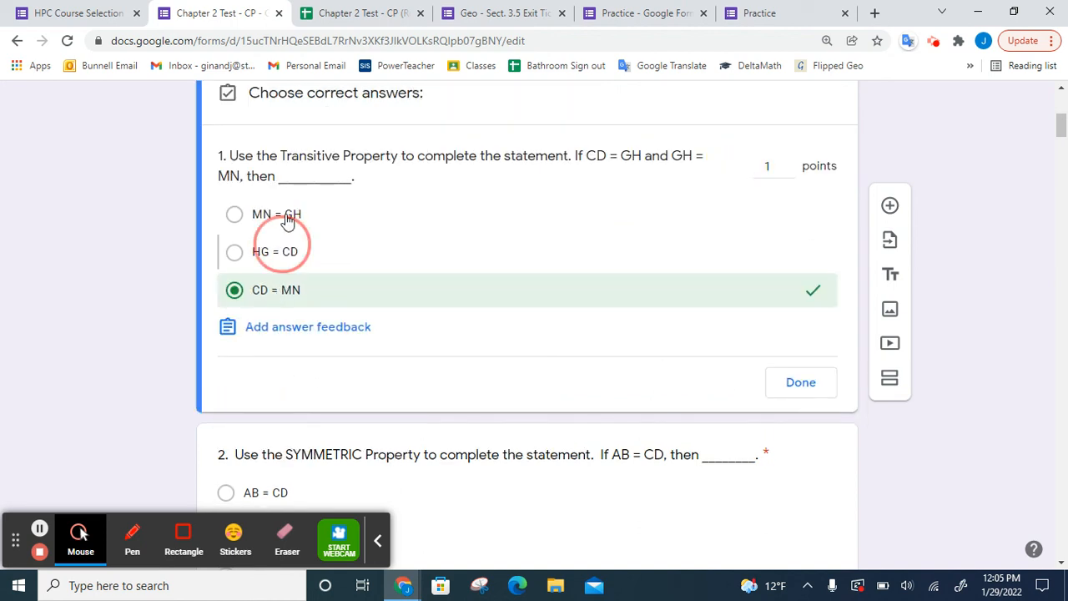
pyautogui.click(288, 219)
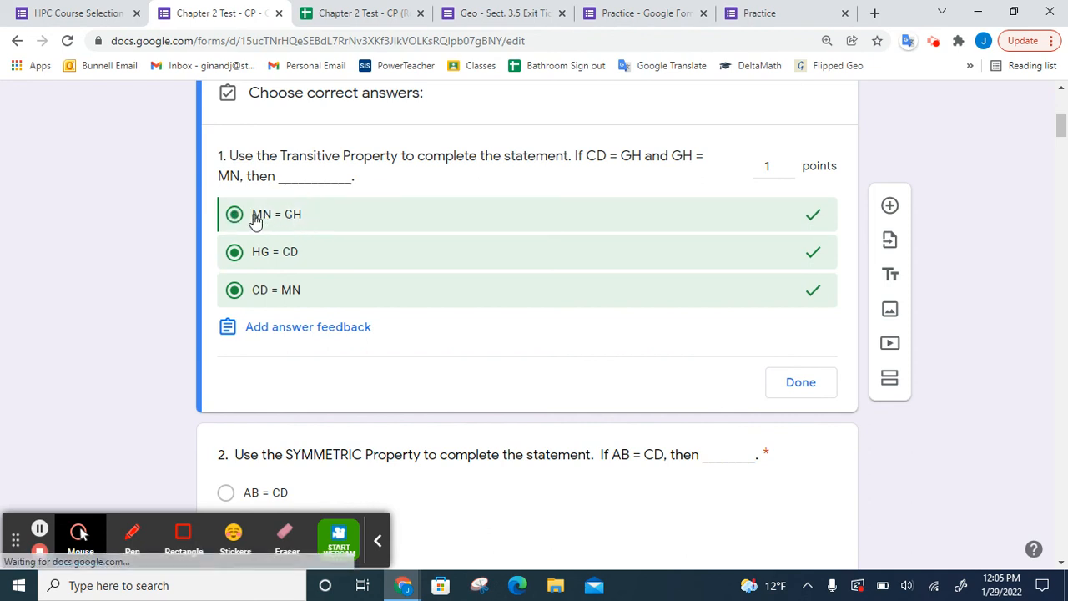
pyautogui.click(246, 215)
pyautogui.click(257, 254)
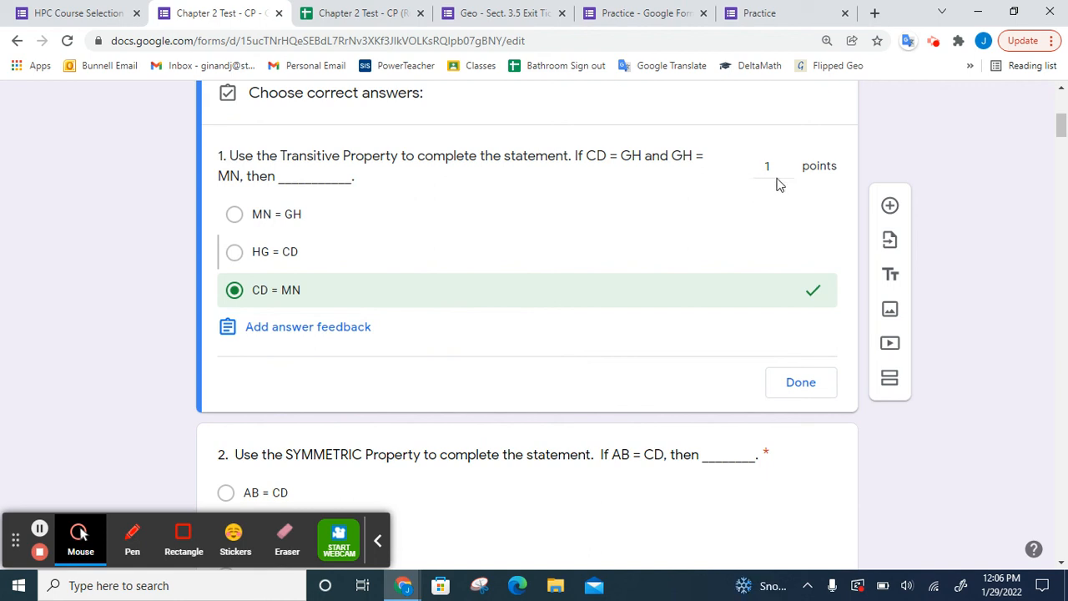
pyautogui.click(797, 385)
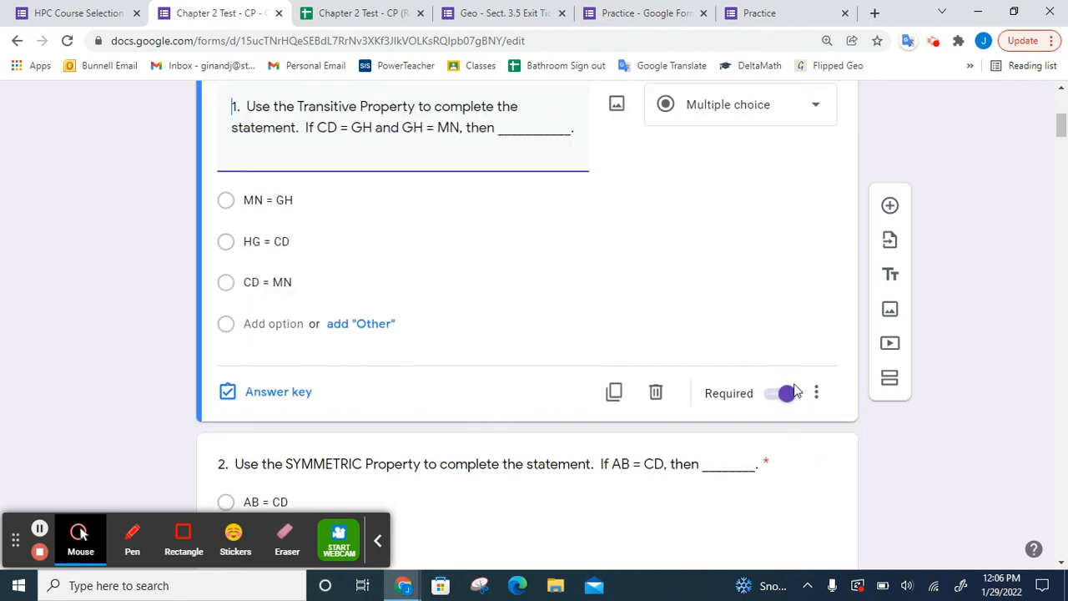
# - Look through the question types available for question 1 and leave it as Multiple choice
pyautogui.click(734, 115)
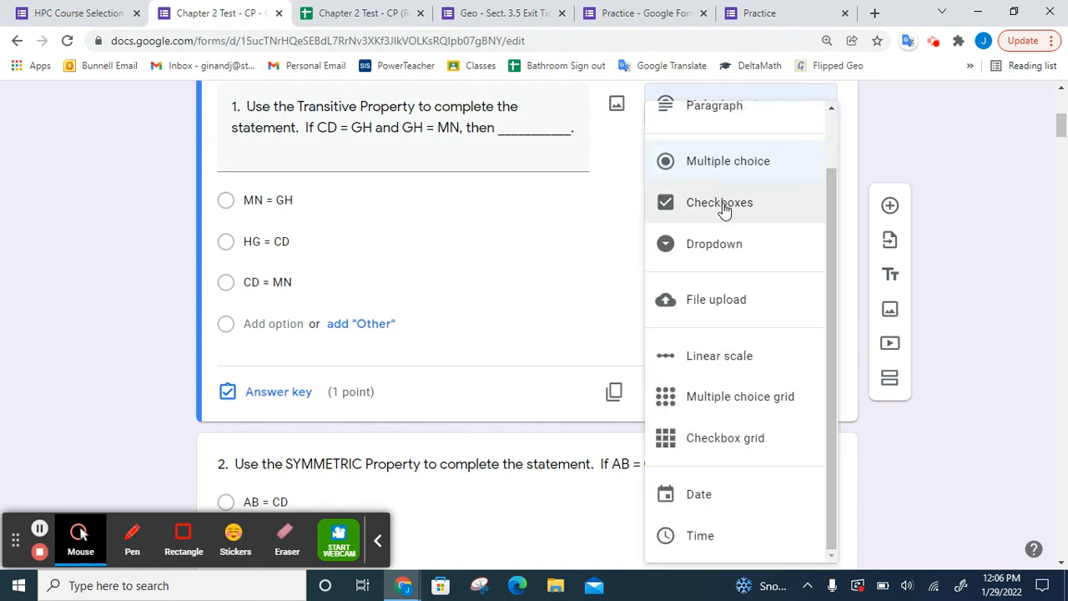
pyautogui.scroll(2, 733, 223)
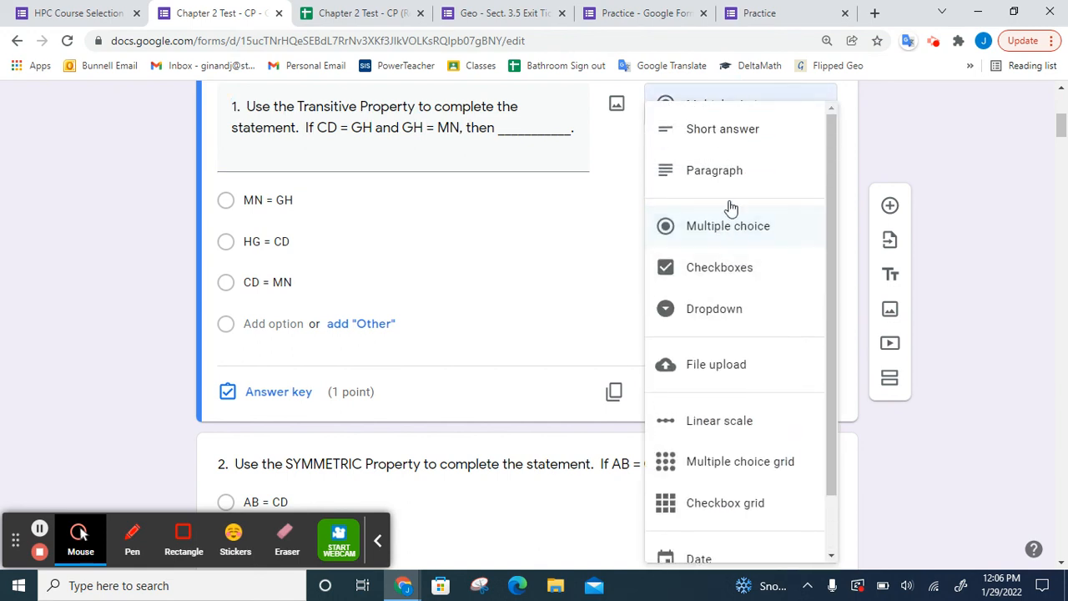
pyautogui.click(614, 191)
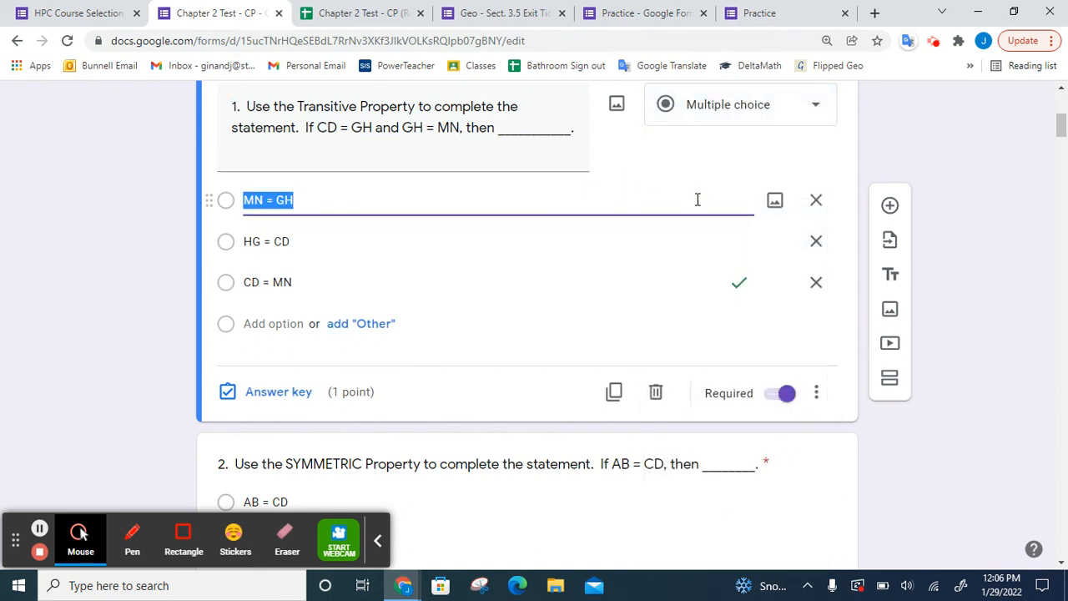
# - Open the Chapter 2 Test's response summary and examine the score insights and total points distribution
pyautogui.scroll(4, 596, 296)
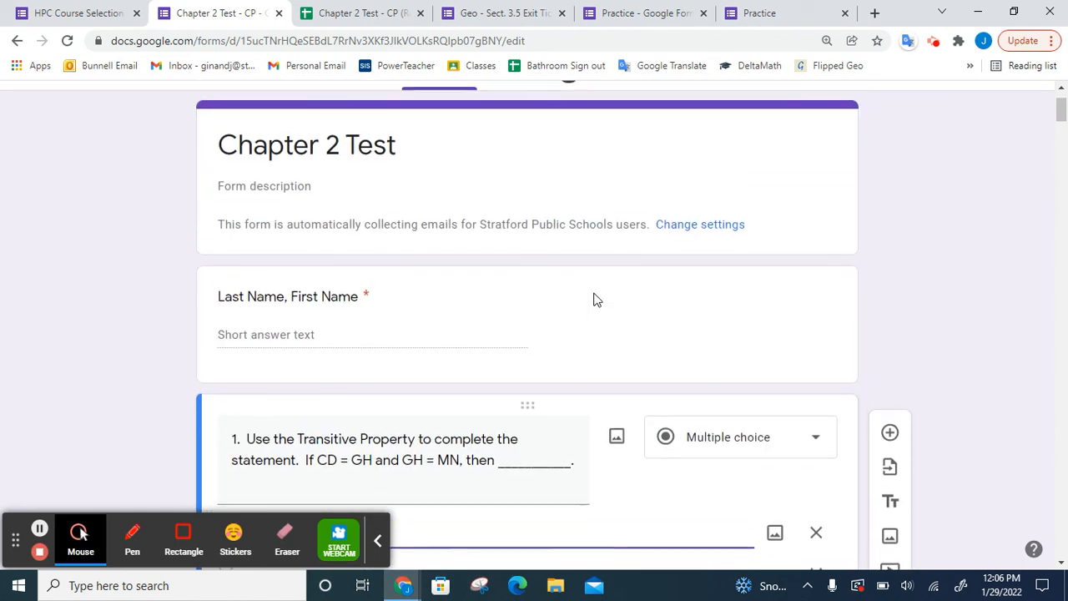
pyautogui.scroll(1, 595, 299)
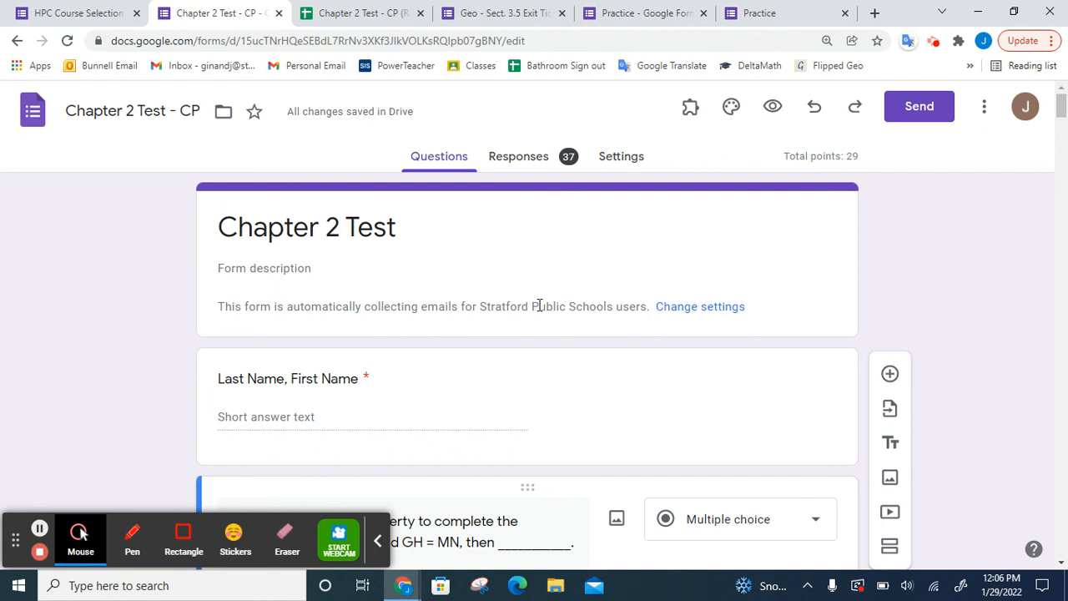
pyautogui.click(520, 160)
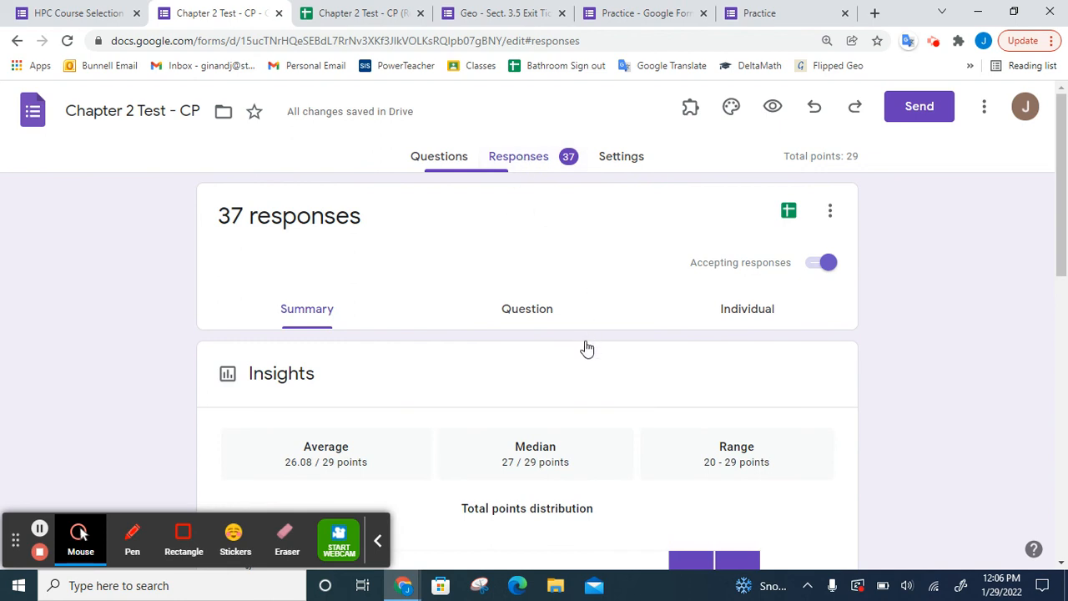
pyautogui.scroll(-1, 586, 349)
pyautogui.scroll(-1, 586, 348)
pyautogui.scroll(-1, 587, 348)
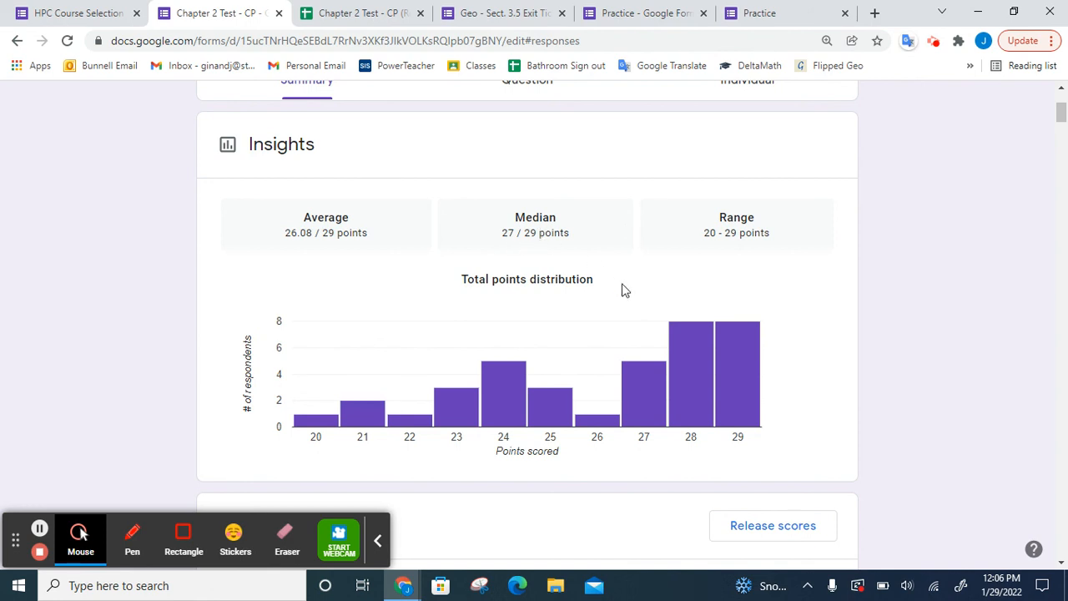
pyautogui.scroll(2, 671, 377)
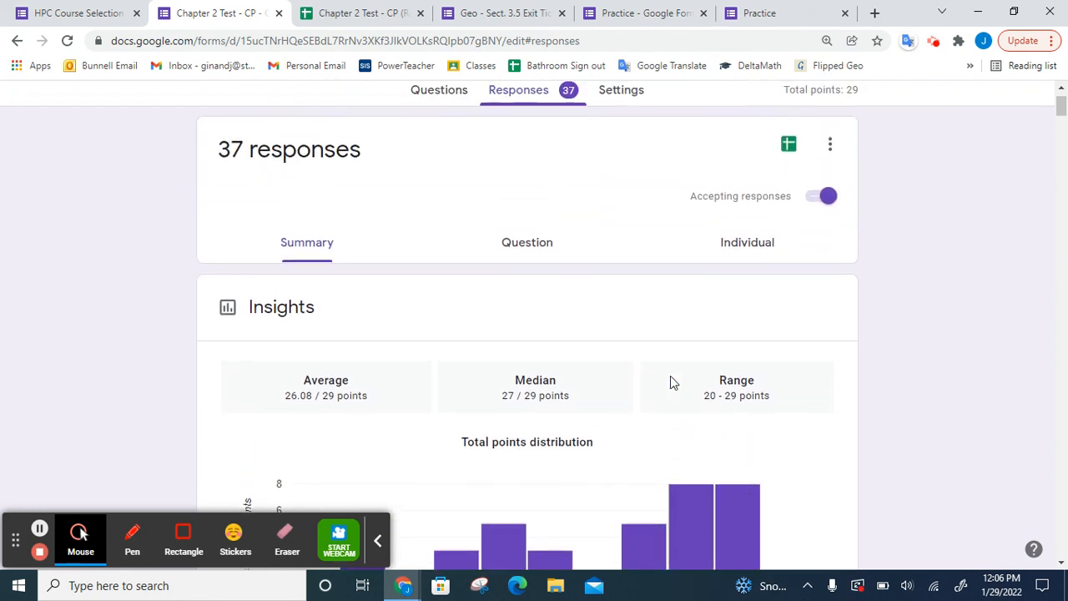
pyautogui.scroll(1, 670, 382)
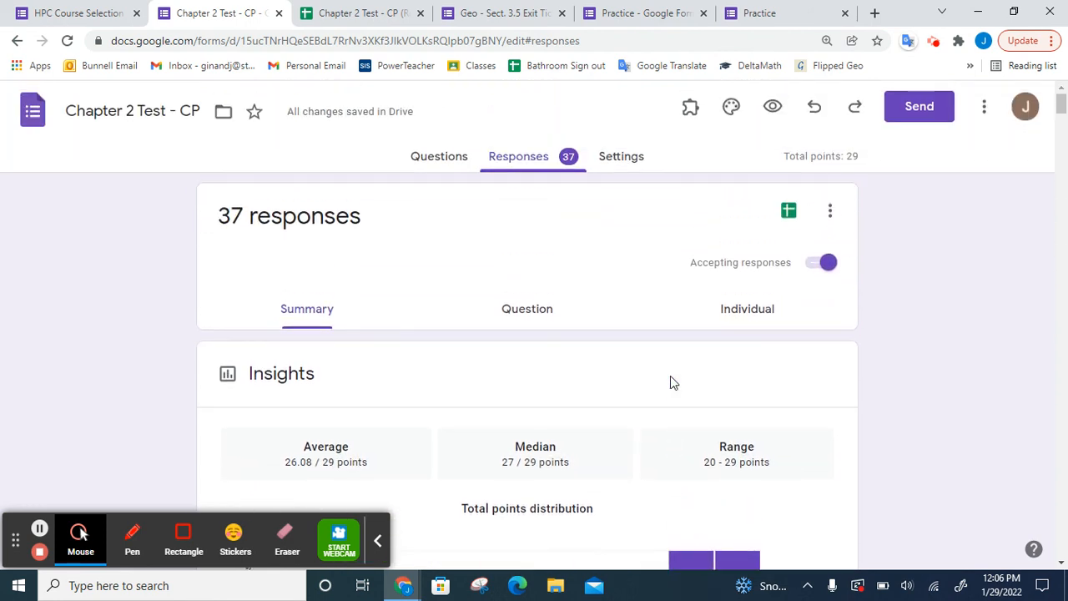
# - Open the test's linked response spreadsheet and sort the sheet A to Z by the Last Name, First Name column
pyautogui.click(789, 213)
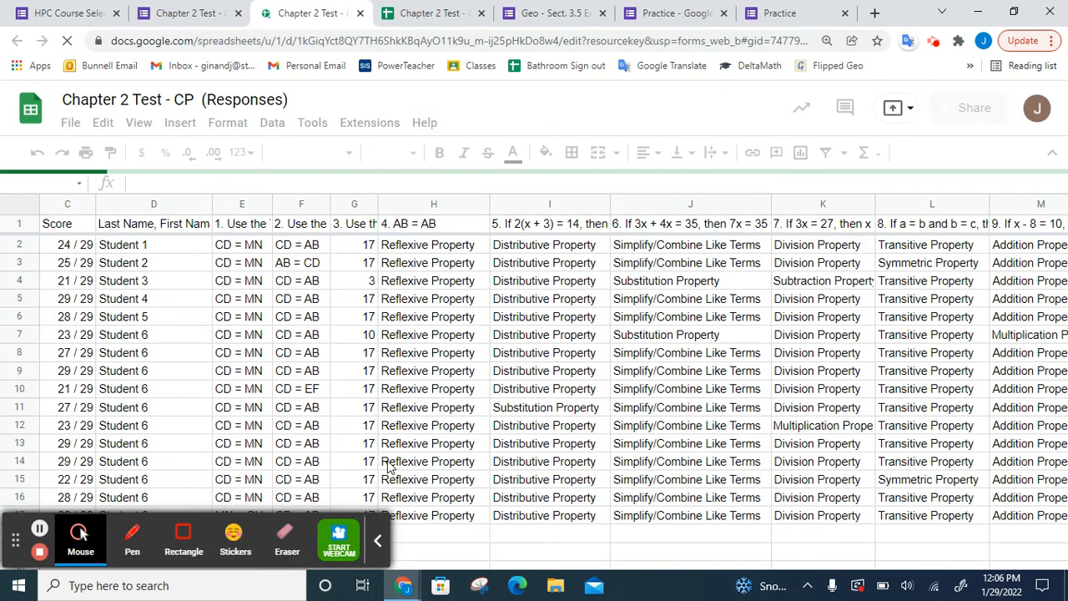
pyautogui.click(378, 545)
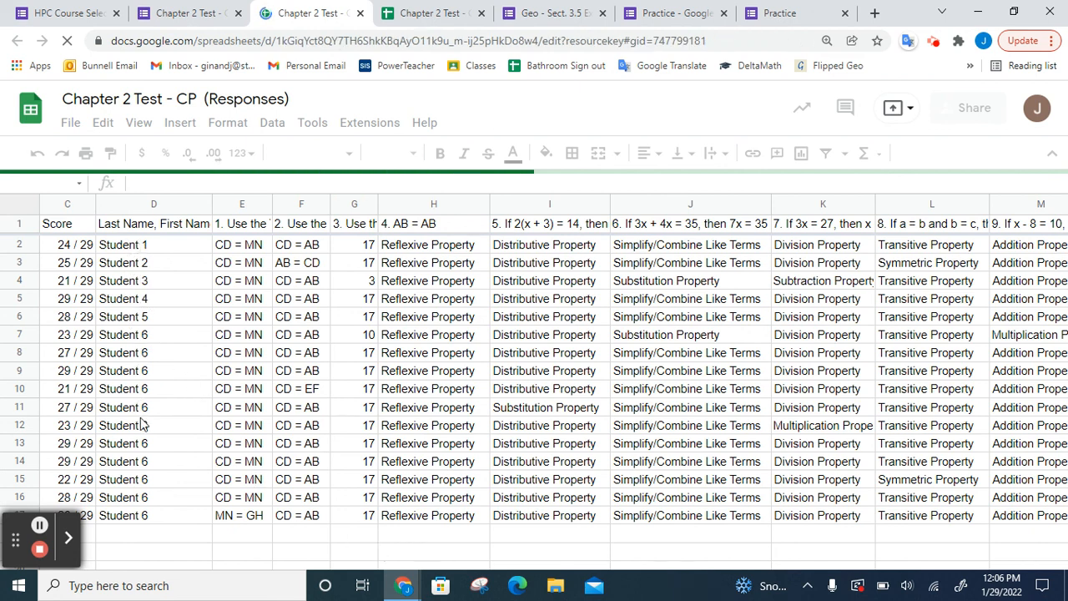
pyautogui.click(147, 205)
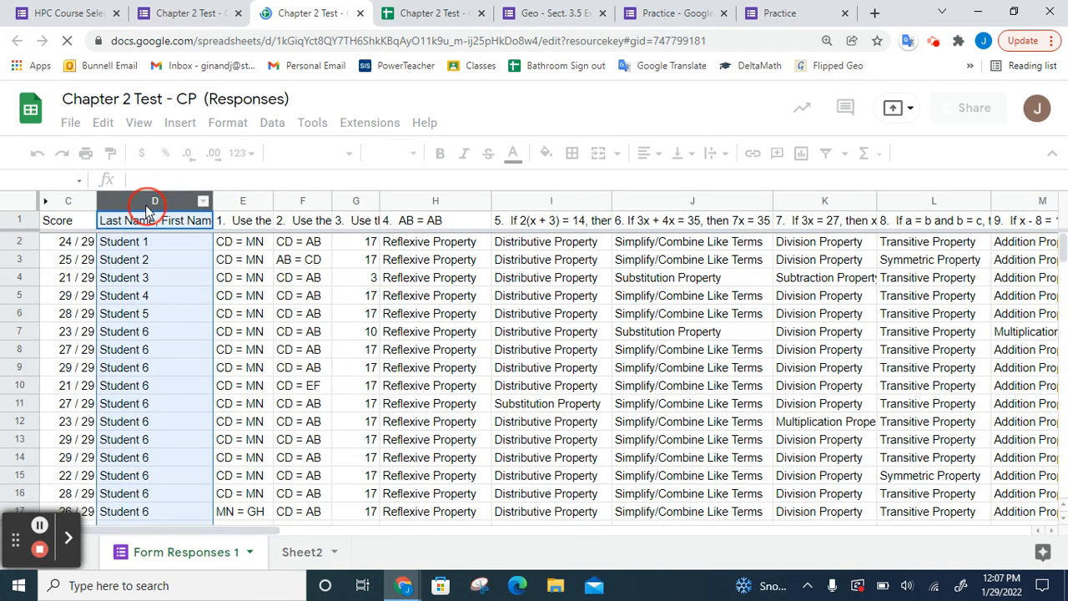
pyautogui.rightClick(147, 206)
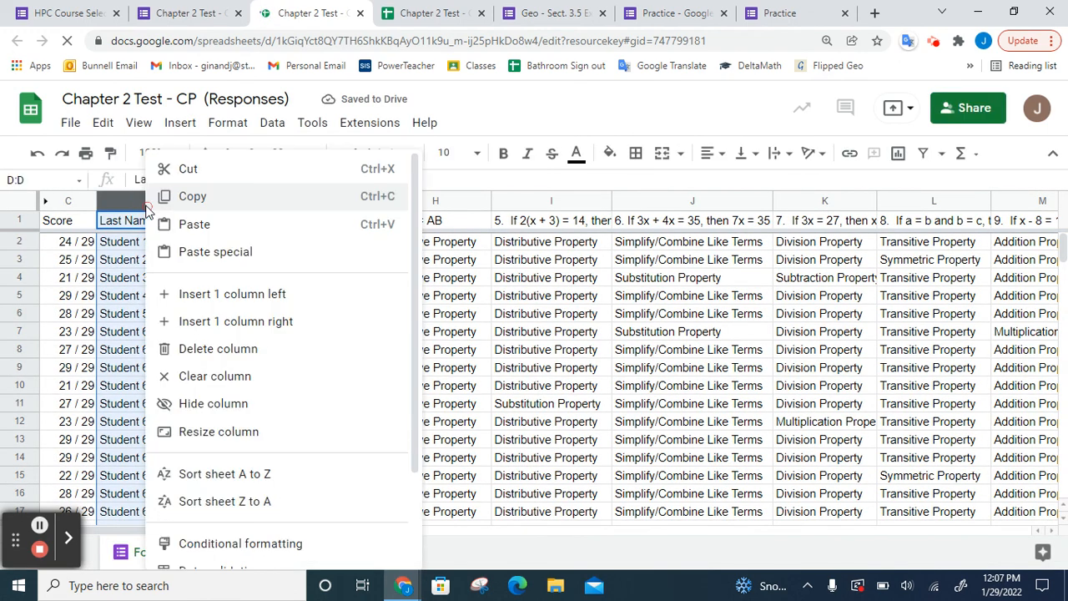
pyautogui.click(200, 474)
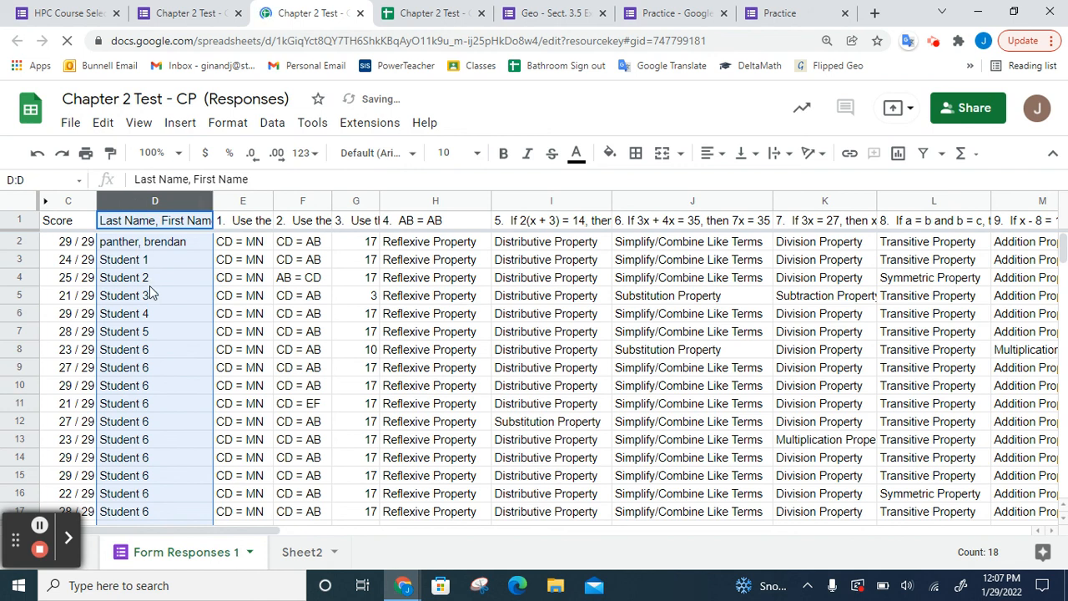
# - Clear the student name in cell D2 of the response sheet
pyautogui.click(150, 247)
pyautogui.press('Delete')
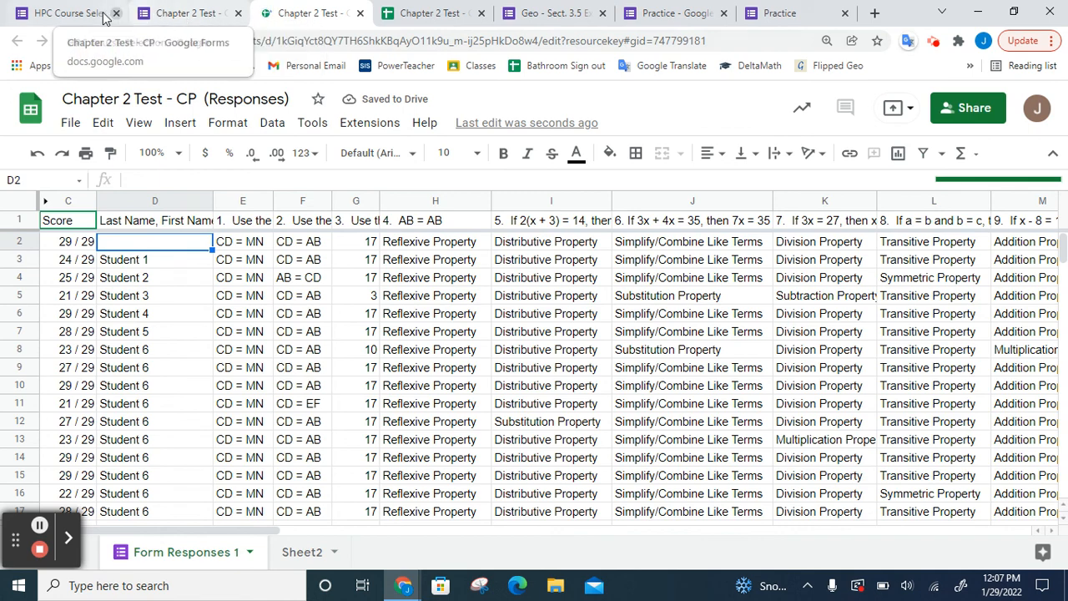
# - Switch to the HPC Course Selection form and open its questions
pyautogui.click(72, 13)
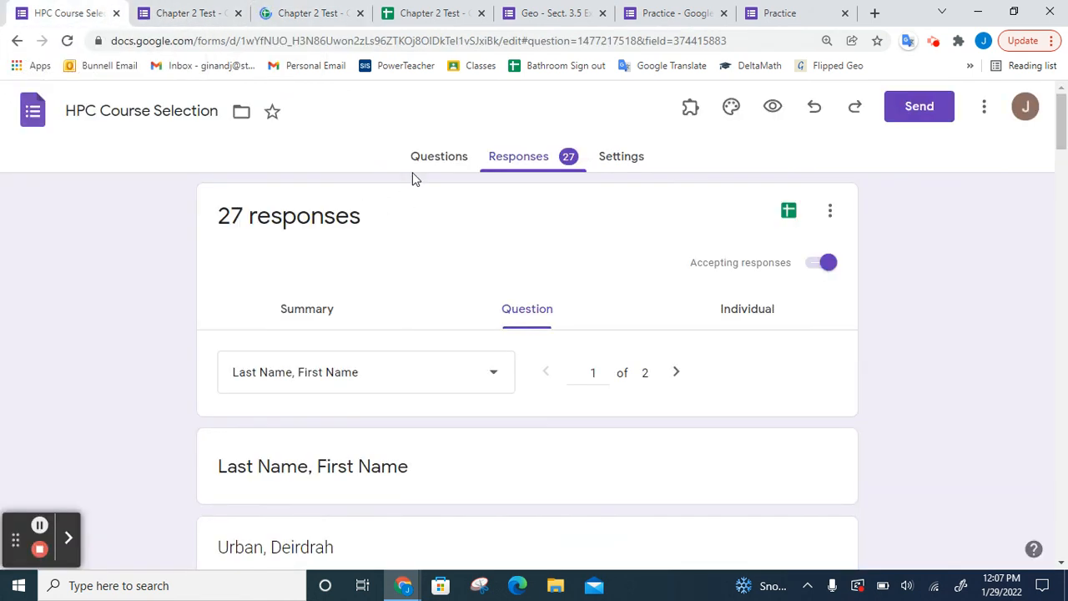
pyautogui.click(441, 160)
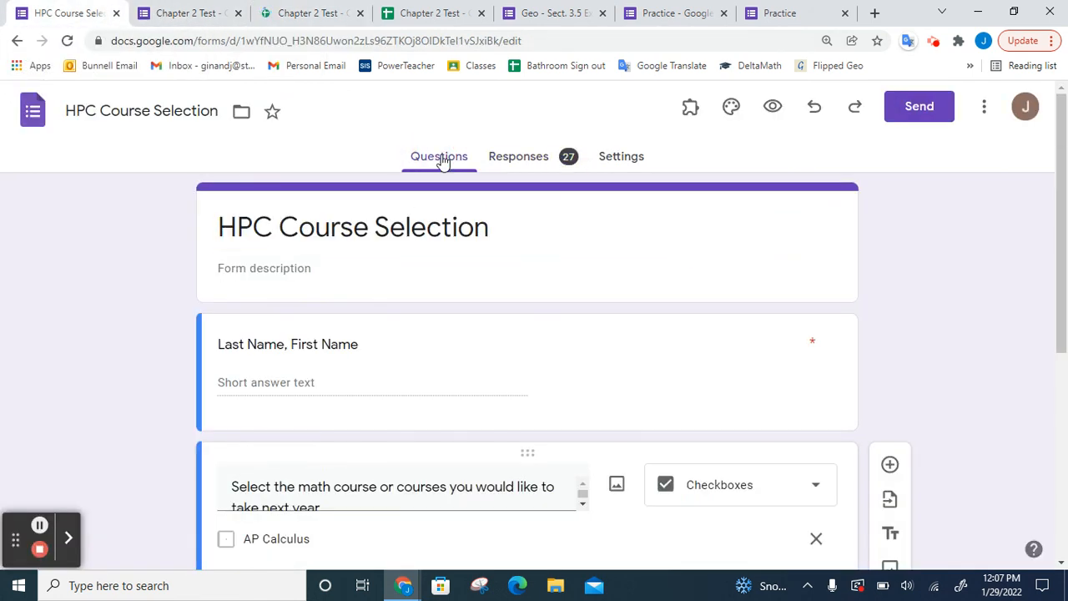